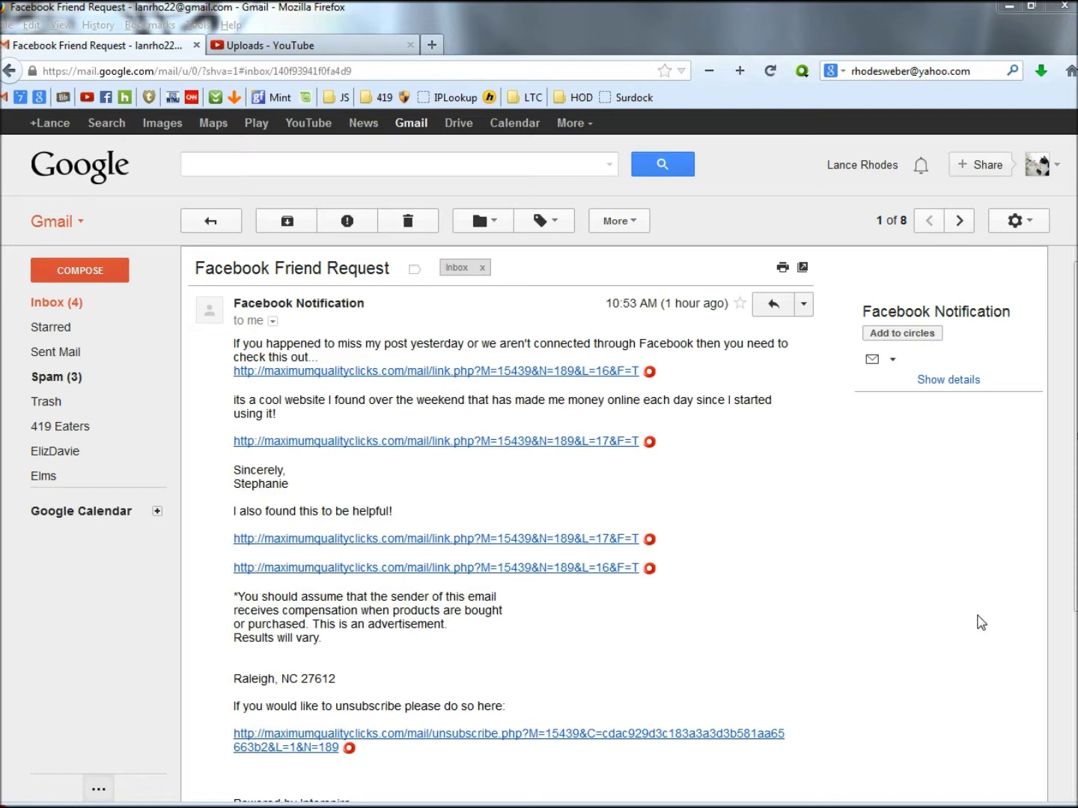
Highlight 'Facebook' in the subject and then the whole email body, clearing each highlight.
left_click(980, 623)
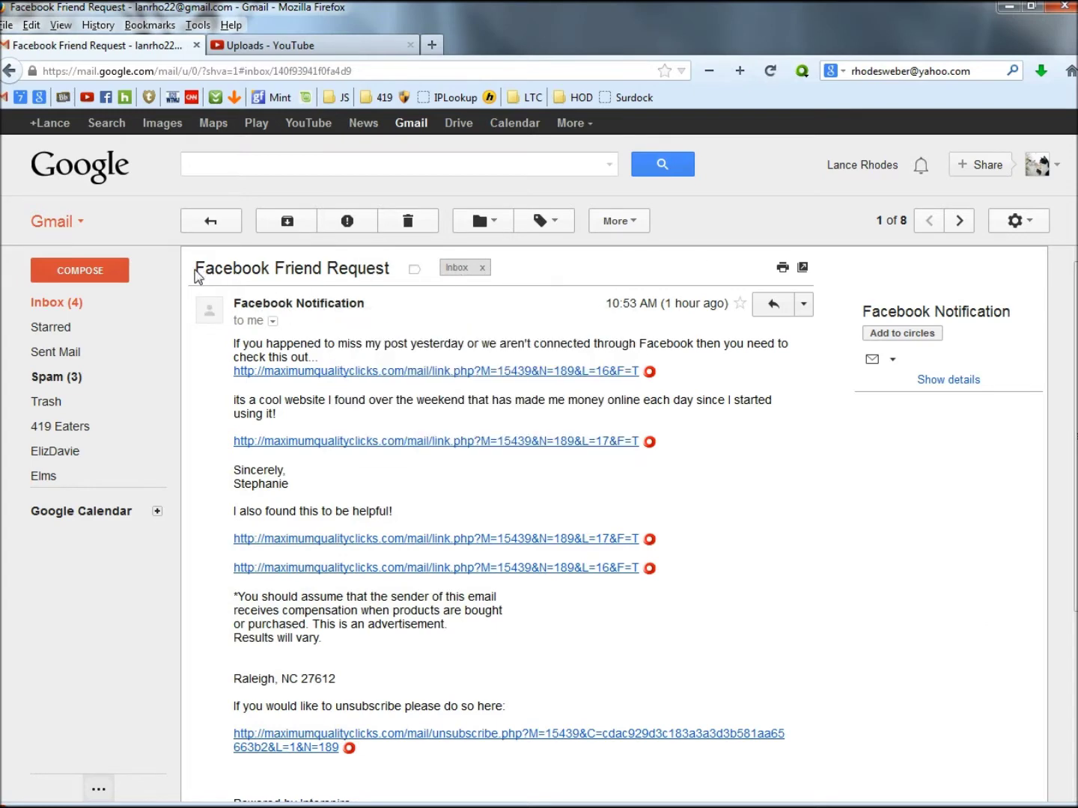
left_click_drag(195, 268, 265, 269)
left_click(207, 343)
left_click_drag(225, 344, 409, 780)
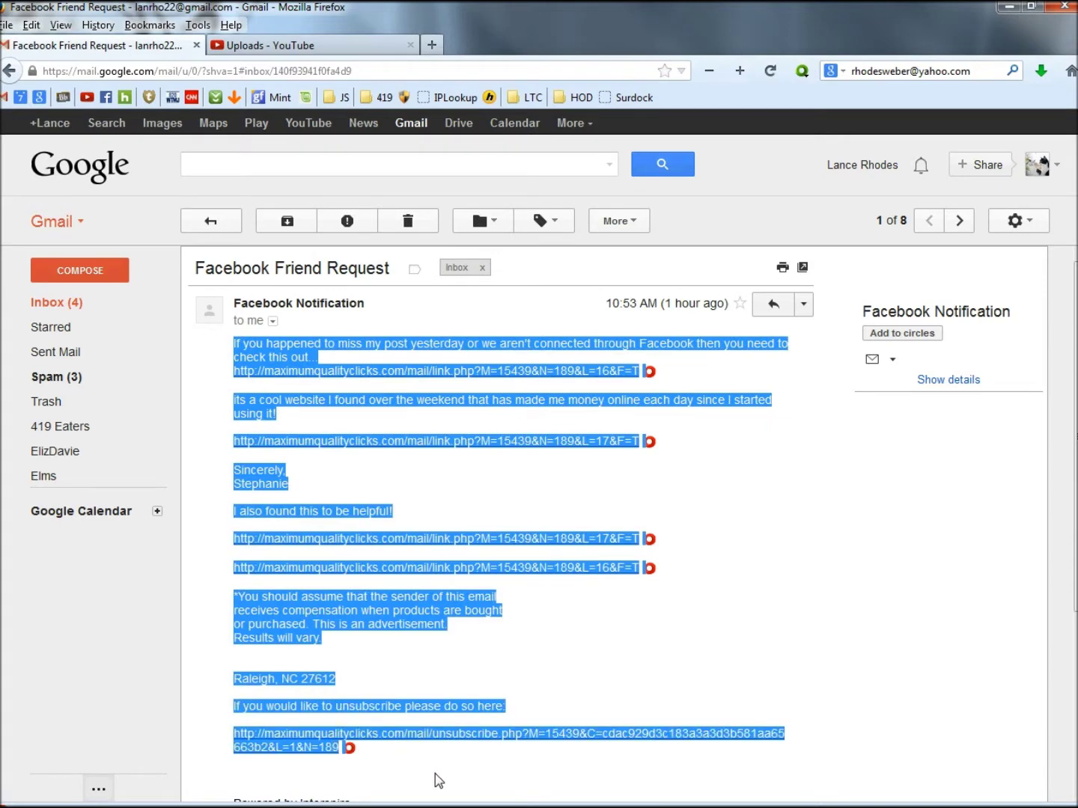
left_click(211, 339)
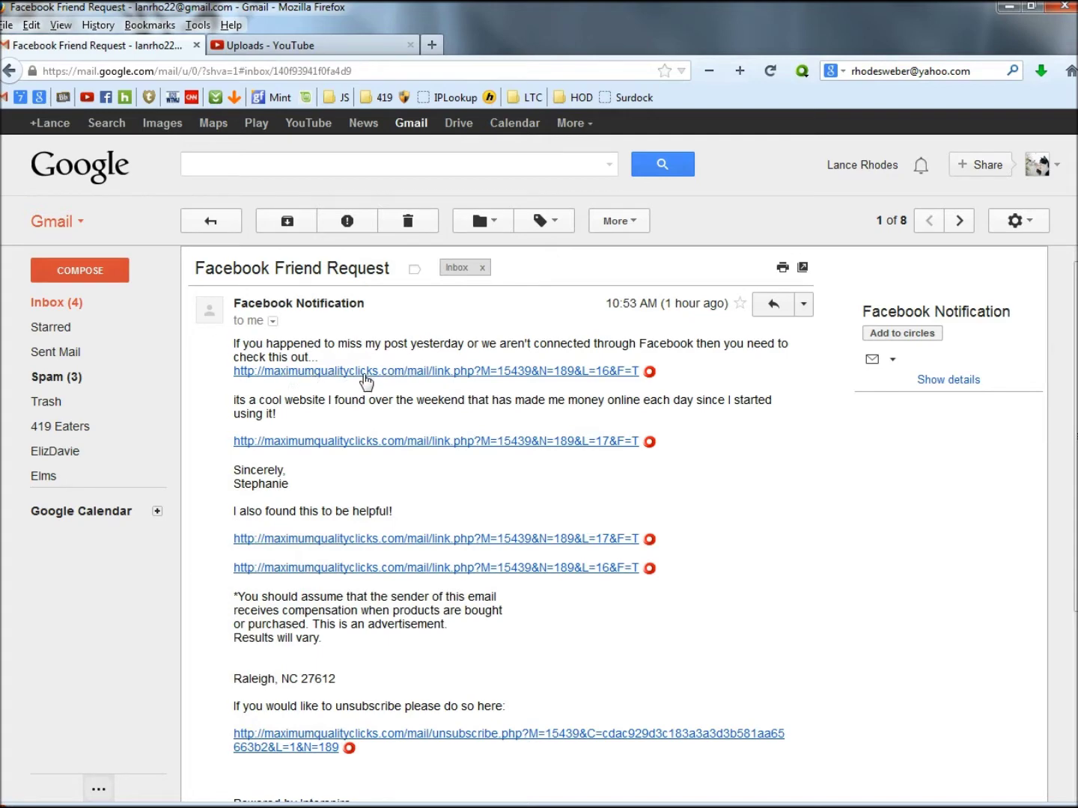
Reveal the sender details and highlight the maximumqualityclicks.com domain in the from line.
mouse_move(649, 372)
mouse_move(649, 373)
left_click(274, 321)
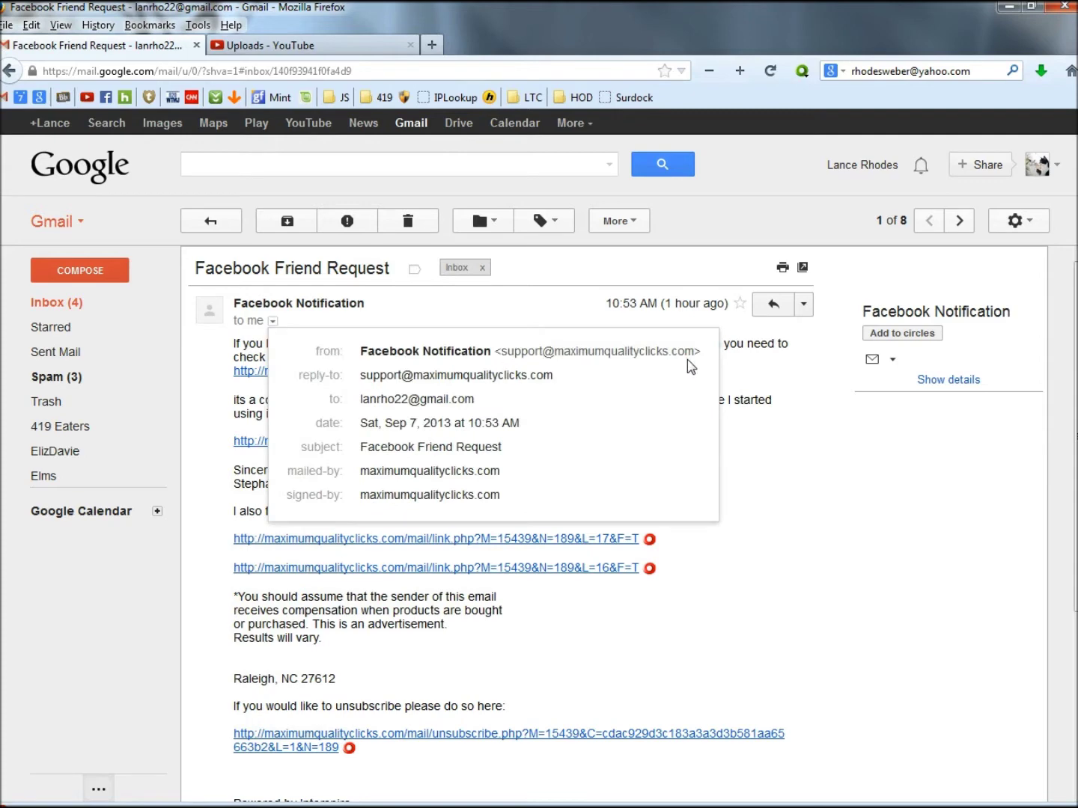
left_click_drag(696, 358, 557, 366)
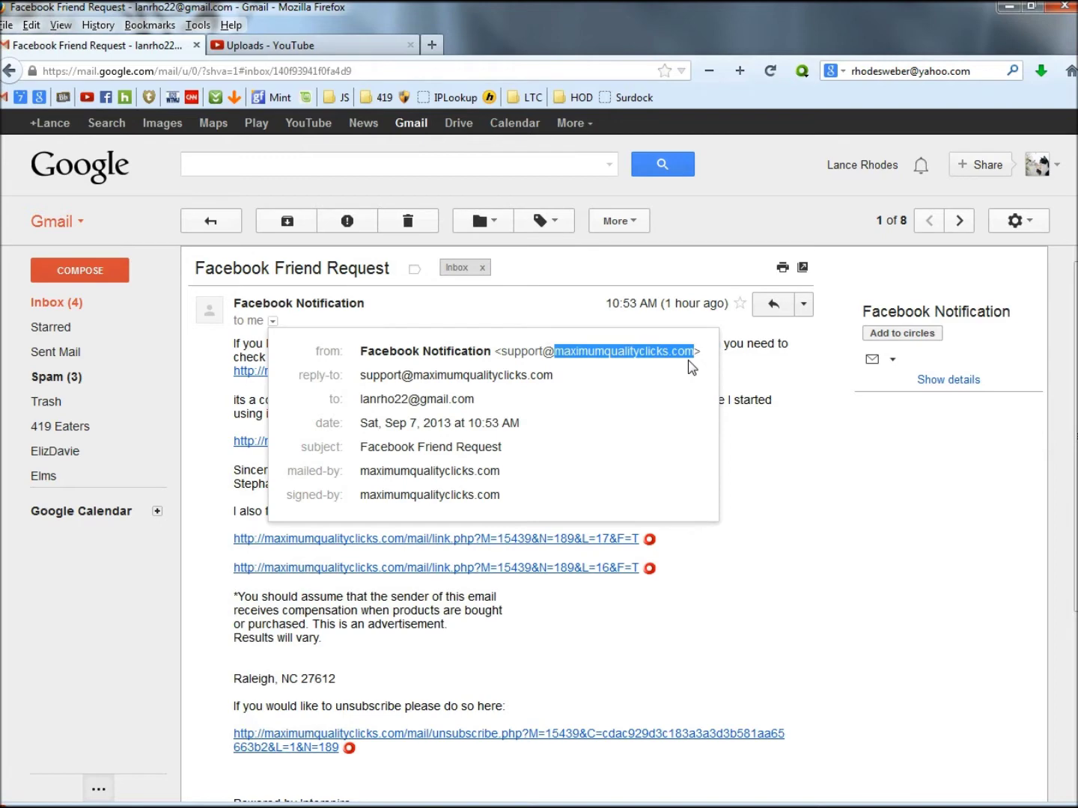
left_click(639, 377)
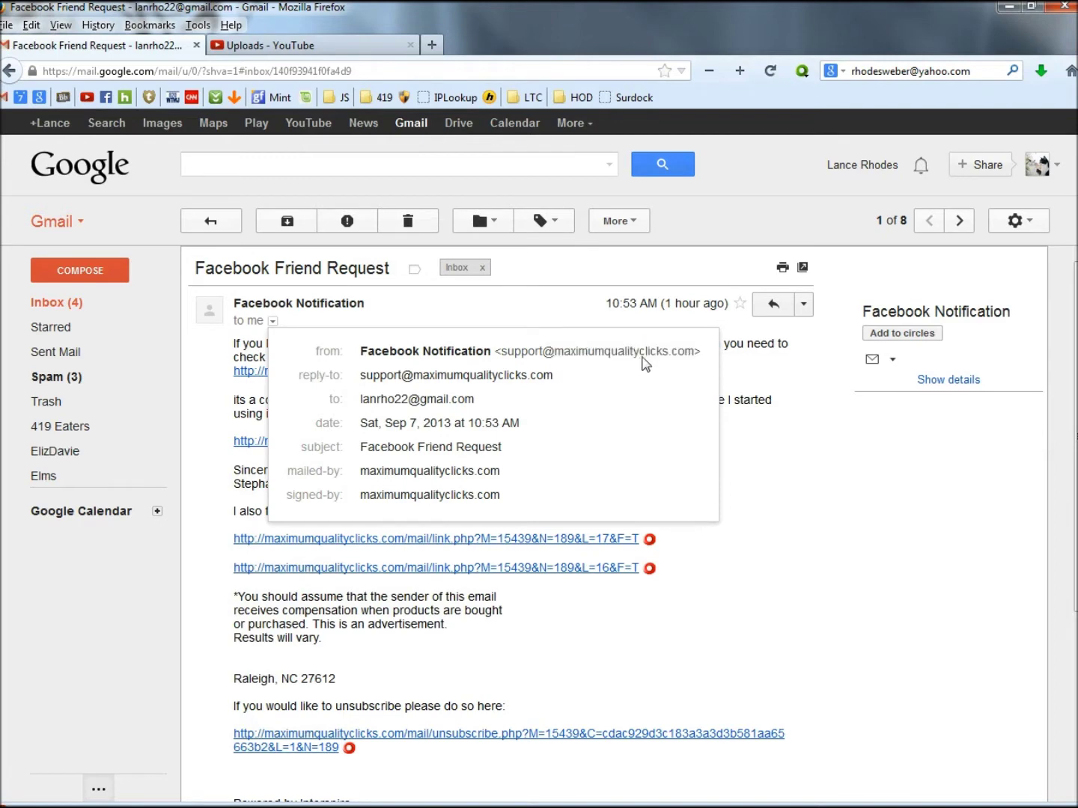
left_click_drag(673, 356, 639, 356)
left_click(775, 481)
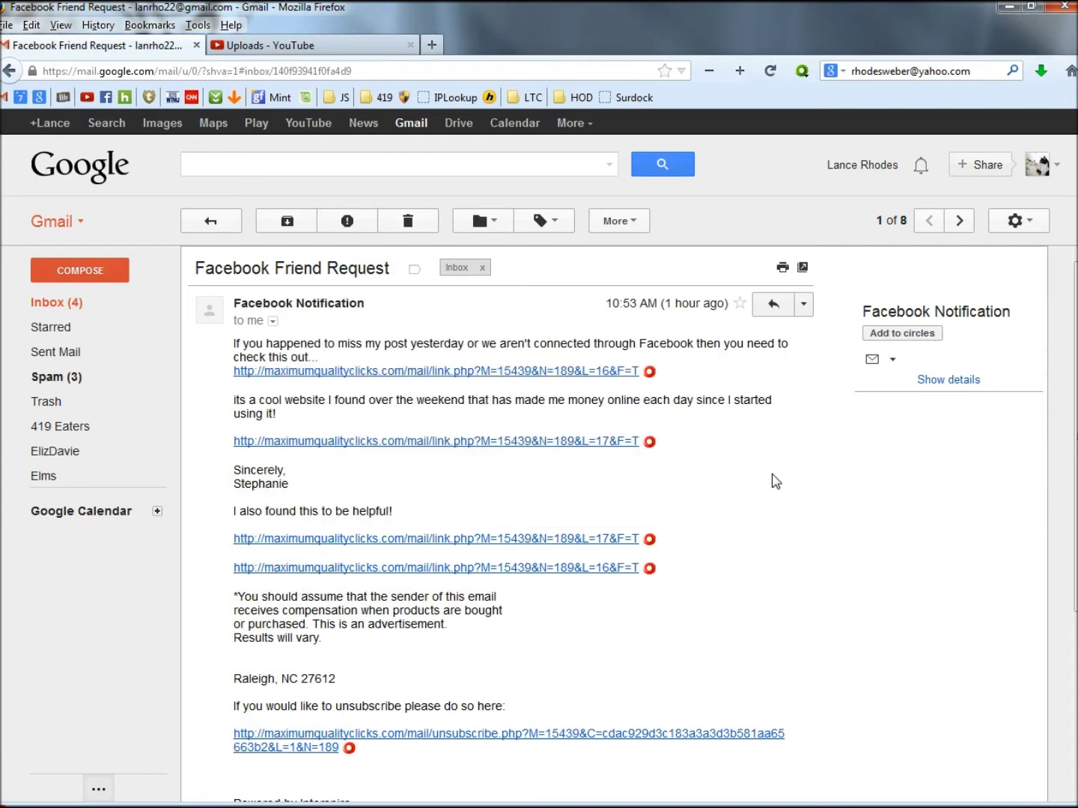
Show the message's original headers and select the entire page for copying.
left_click(802, 307)
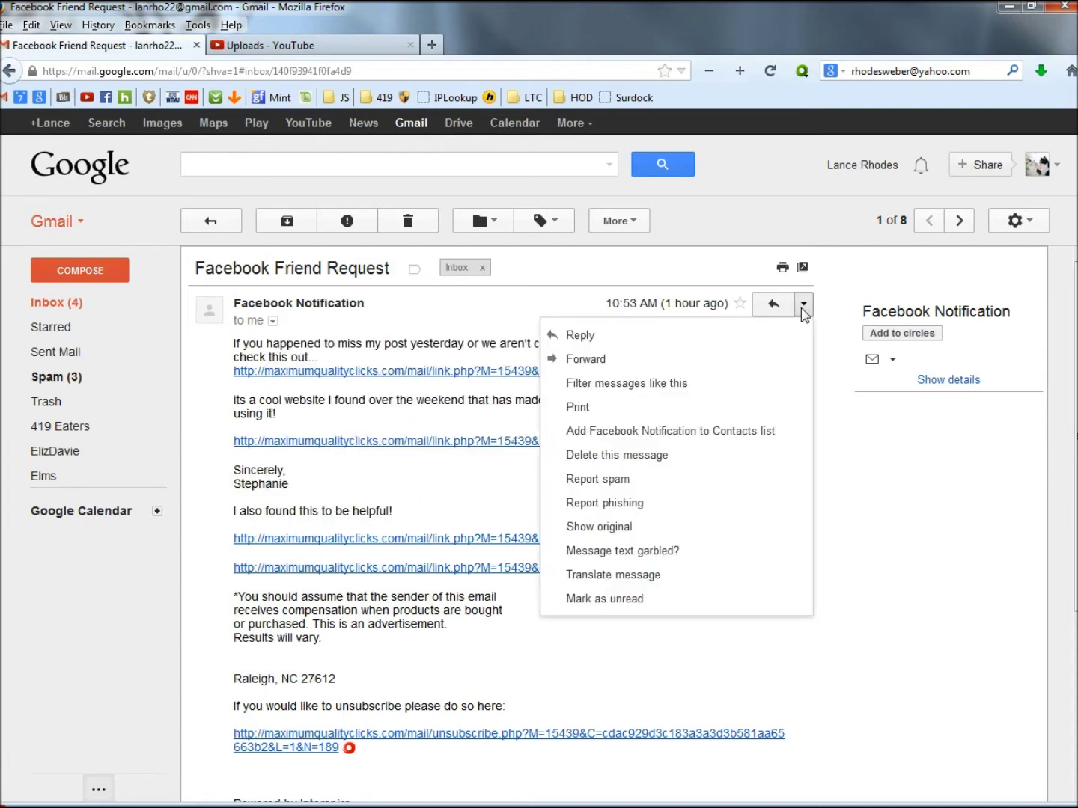
left_click(570, 525)
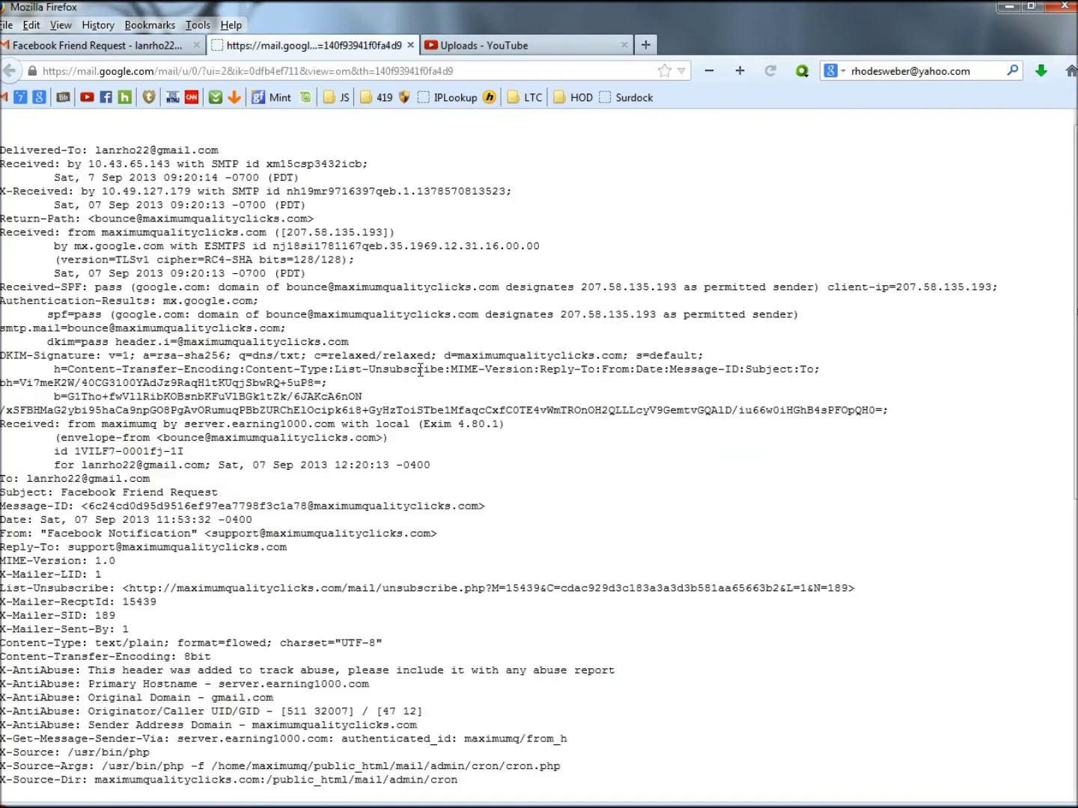
right_click(116, 176)
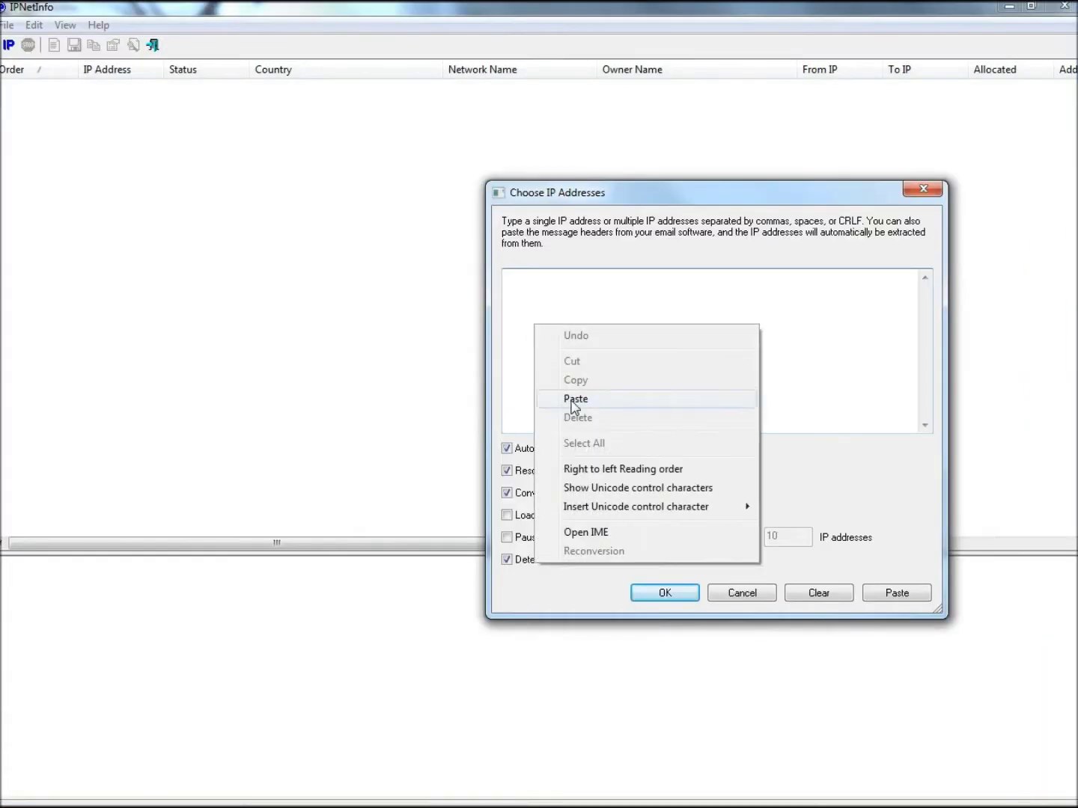
Paste the email headers into IPNetInfo and look up the four IP addresses, reviewing owners and hosts.
left_click(575, 398)
left_click(666, 593)
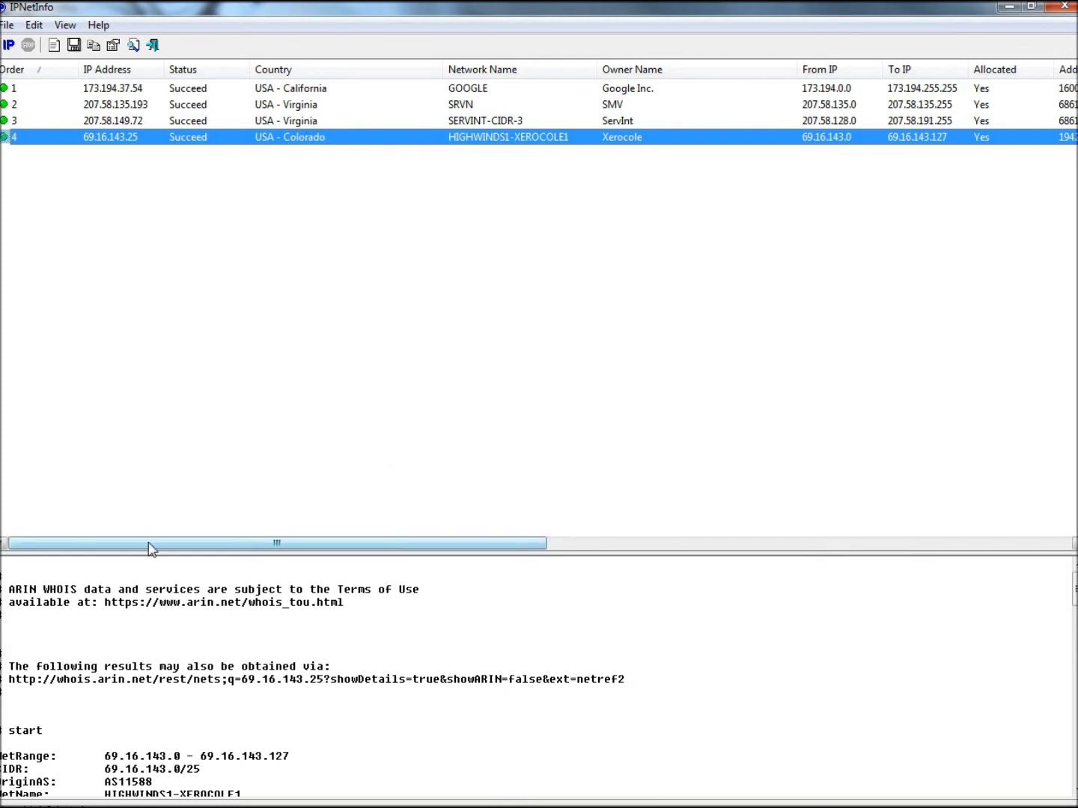
left_click_drag(148, 548, 722, 559)
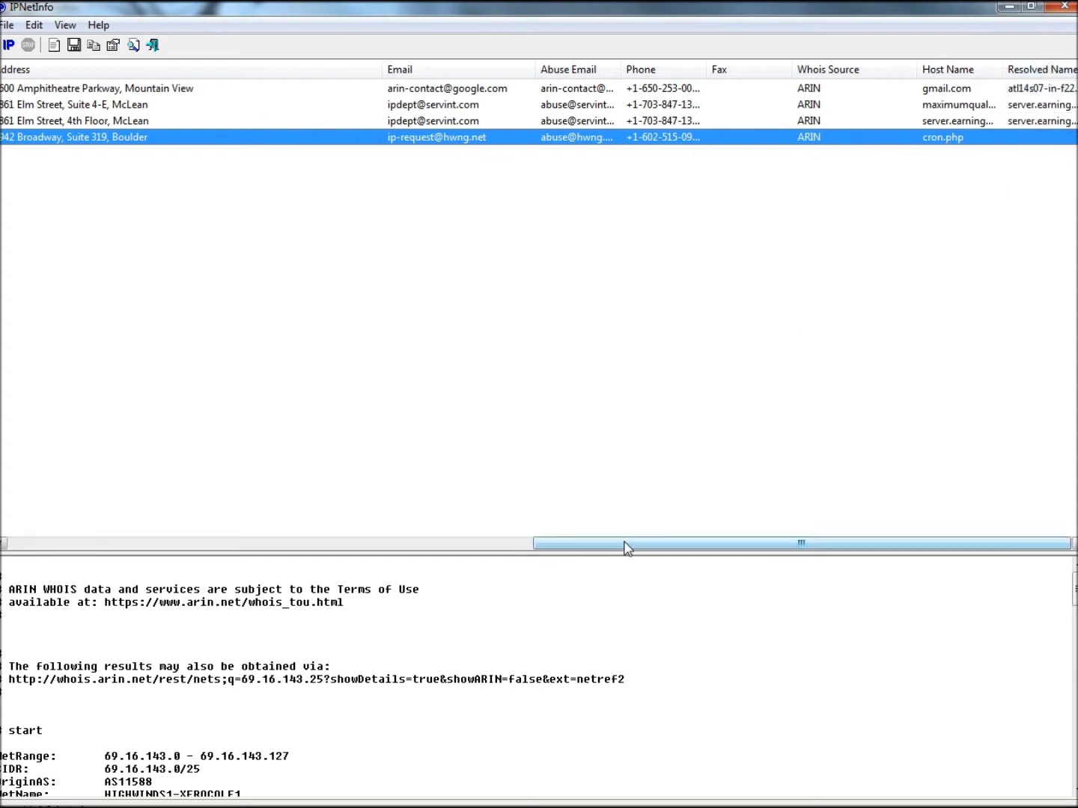
left_click_drag(623, 545, 481, 534)
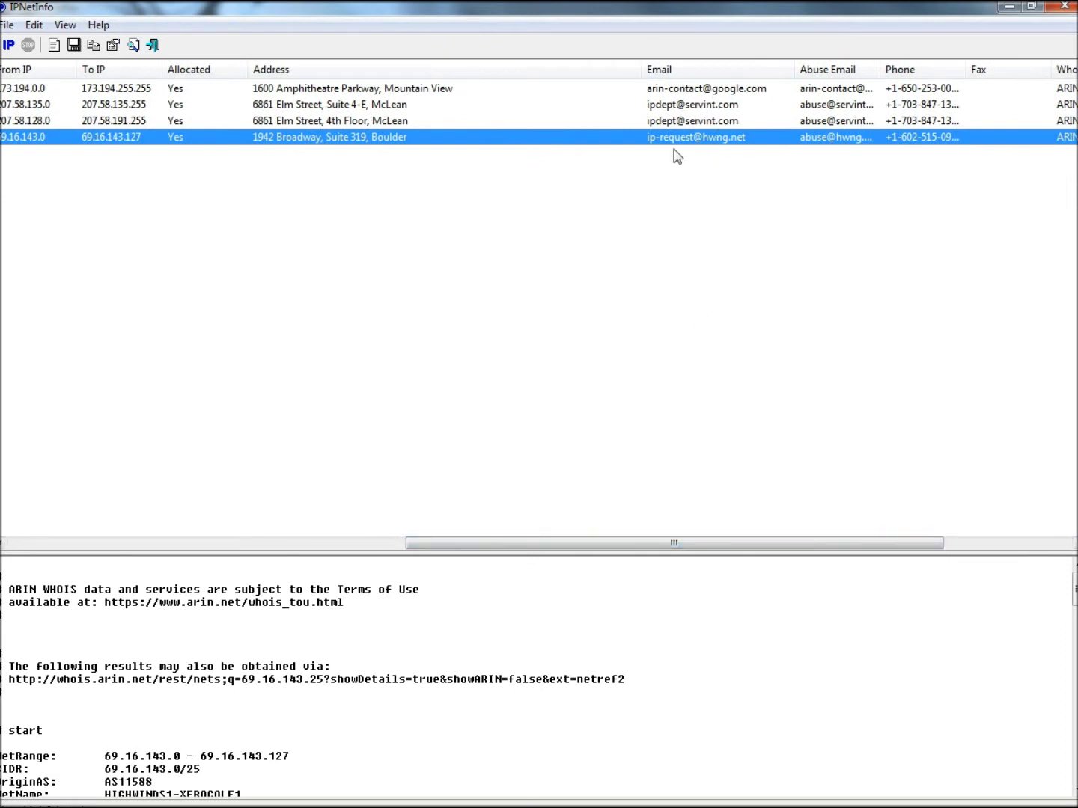
left_click_drag(555, 550, 151, 539)
left_click_drag(298, 543, 865, 547)
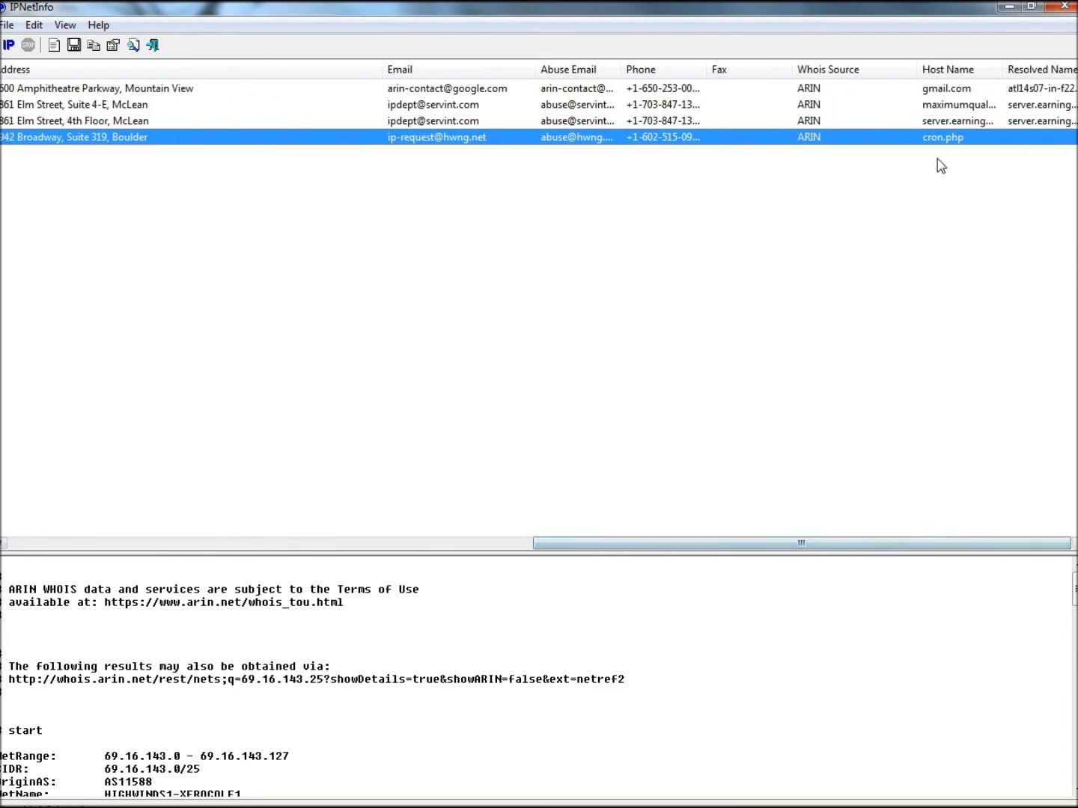
double_click(745, 142)
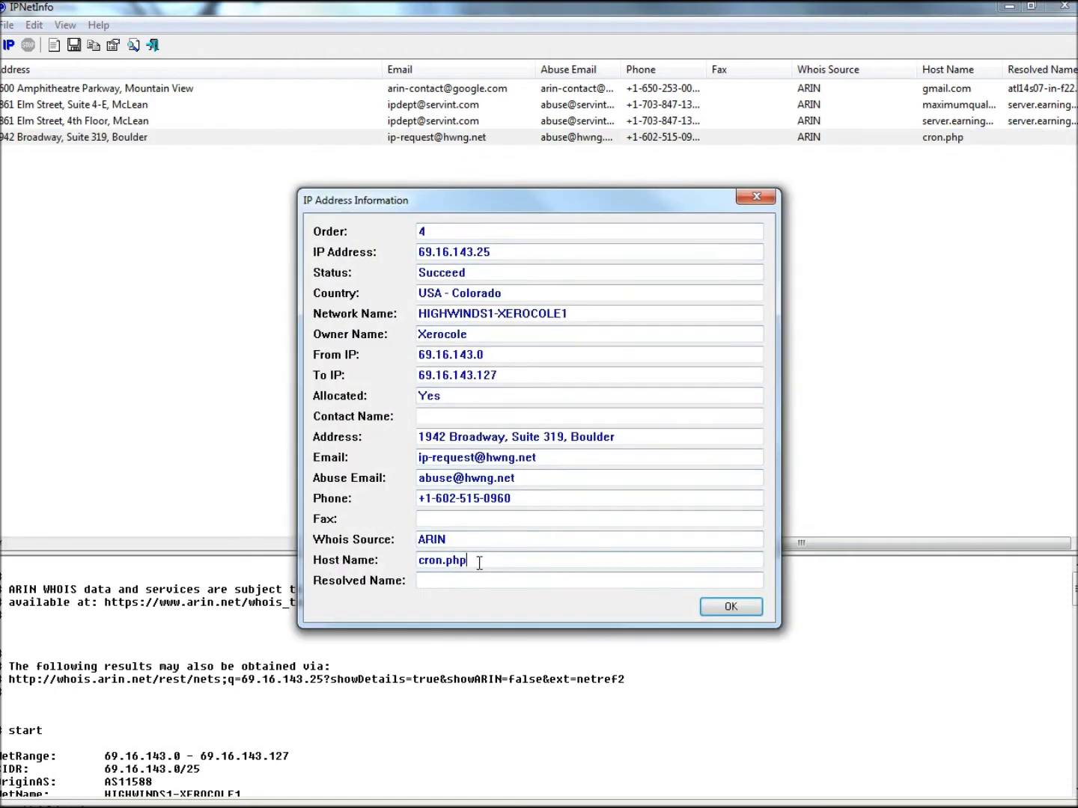
left_click_drag(479, 562, 402, 569)
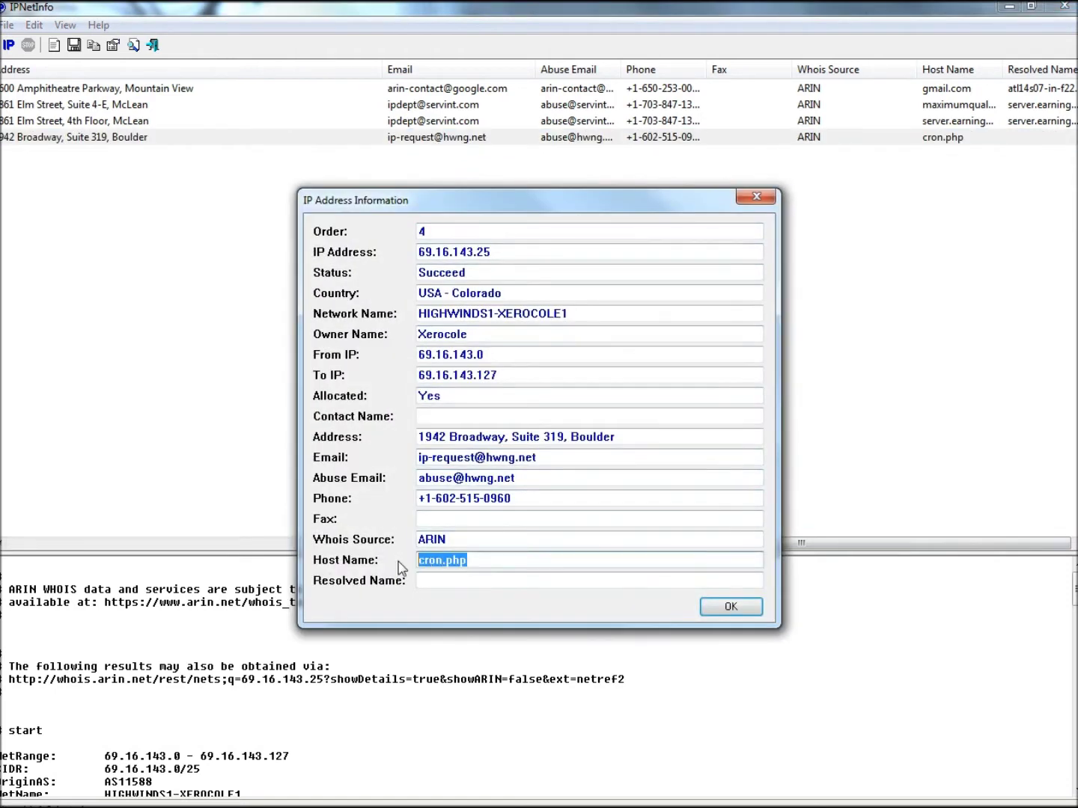
left_click(475, 562)
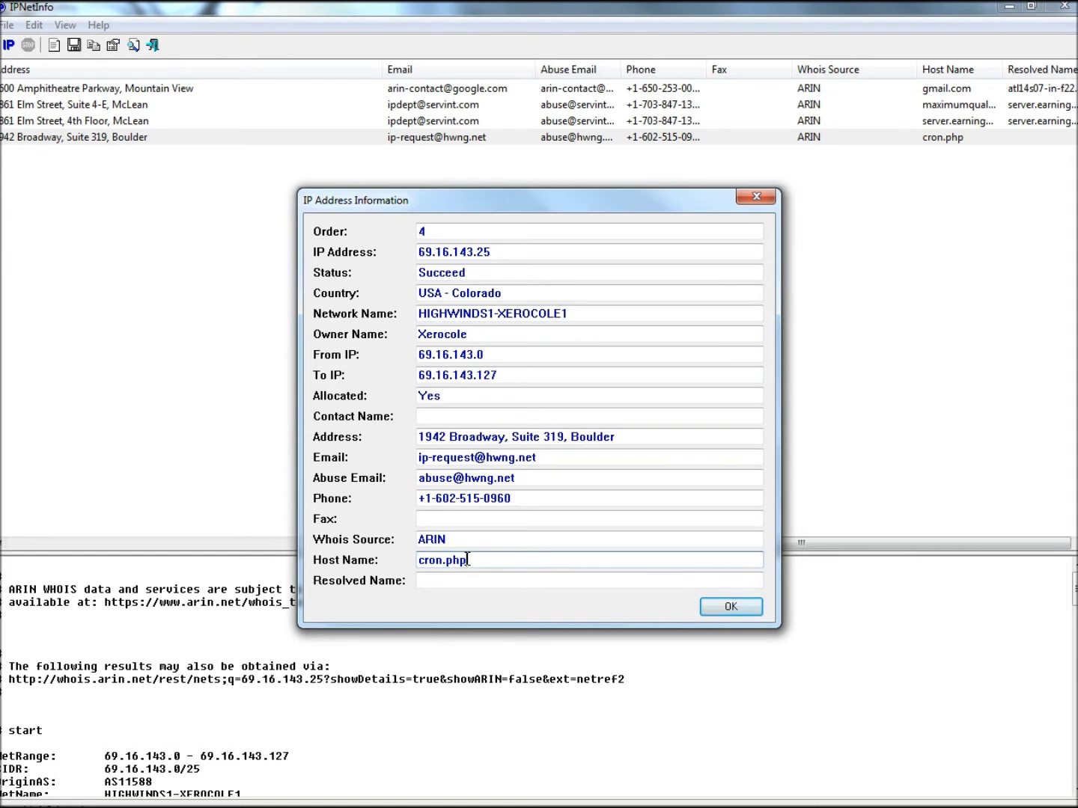
left_click_drag(466, 560, 419, 561)
left_click(737, 612)
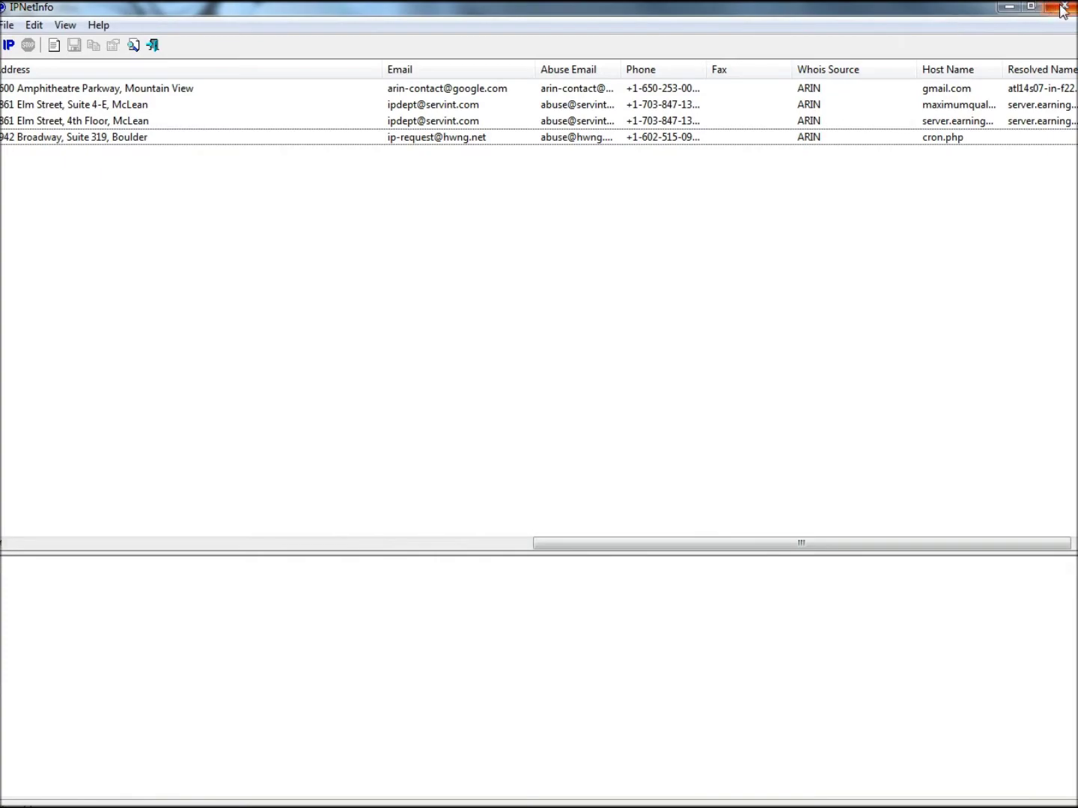
Close IPNetInfo and return to the Gmail message.
left_click(1063, 9)
left_click(639, 486)
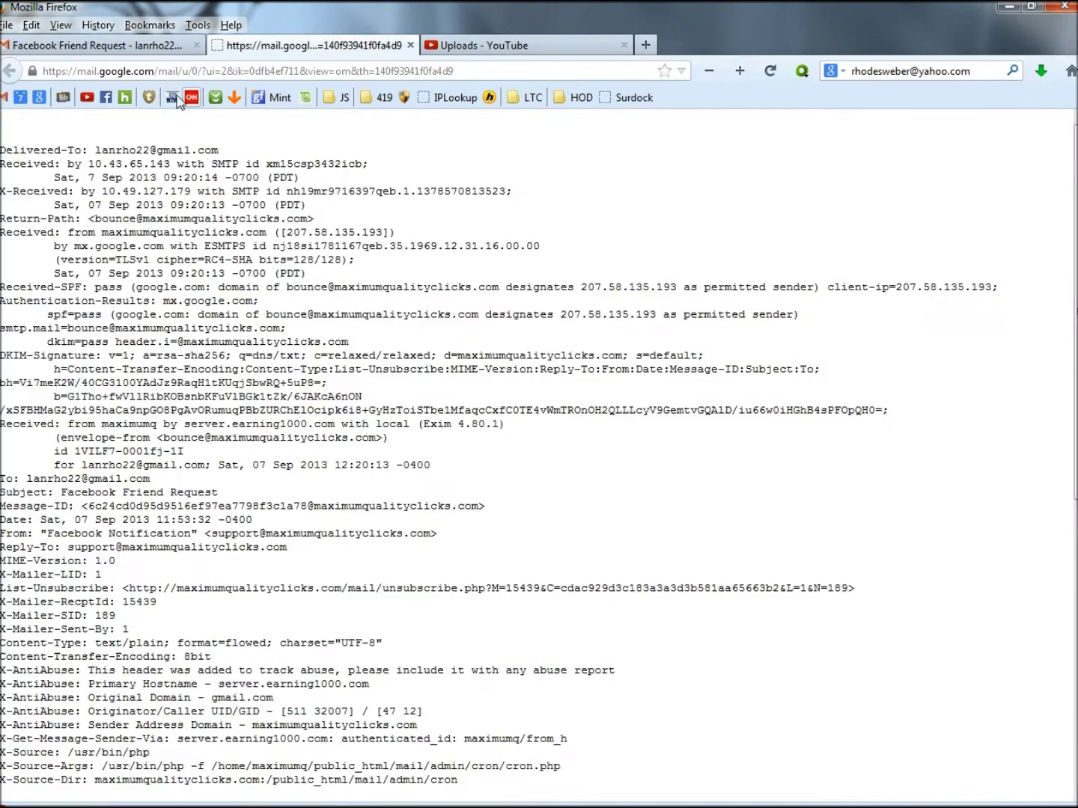
left_click(159, 49)
Copy the sender domain maximumqualityclicks.com from the sender details and open a new tab.
left_click(272, 320)
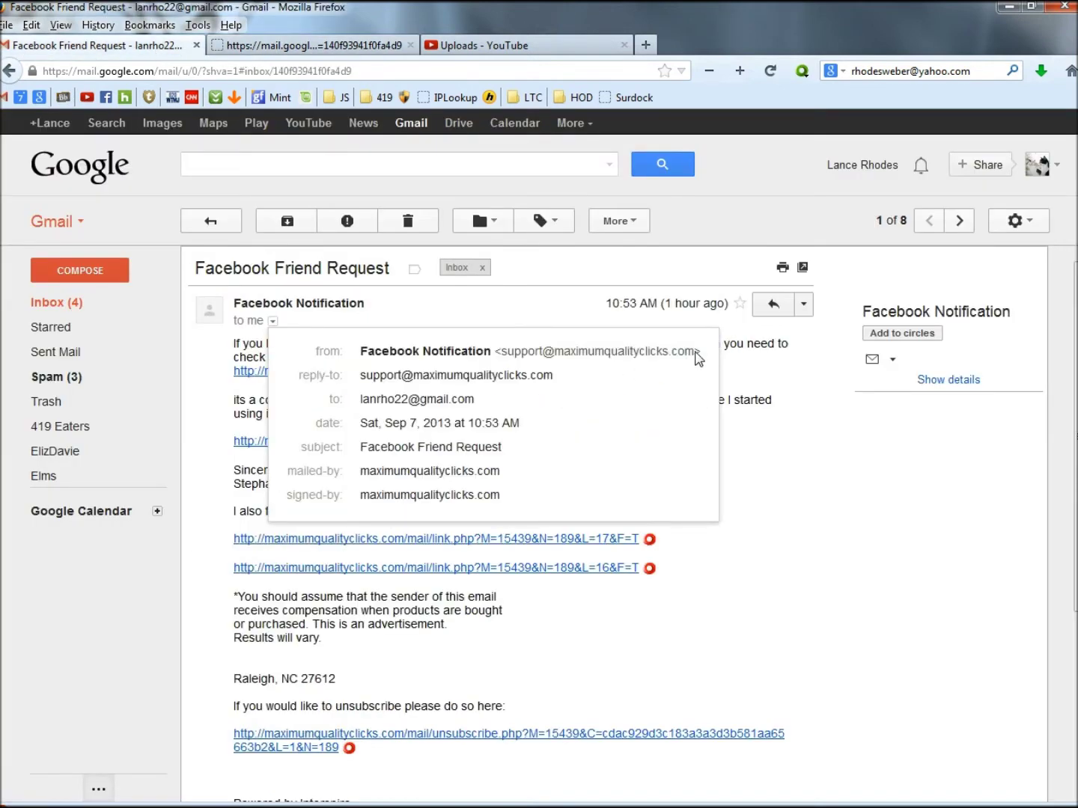
left_click_drag(693, 353, 559, 353)
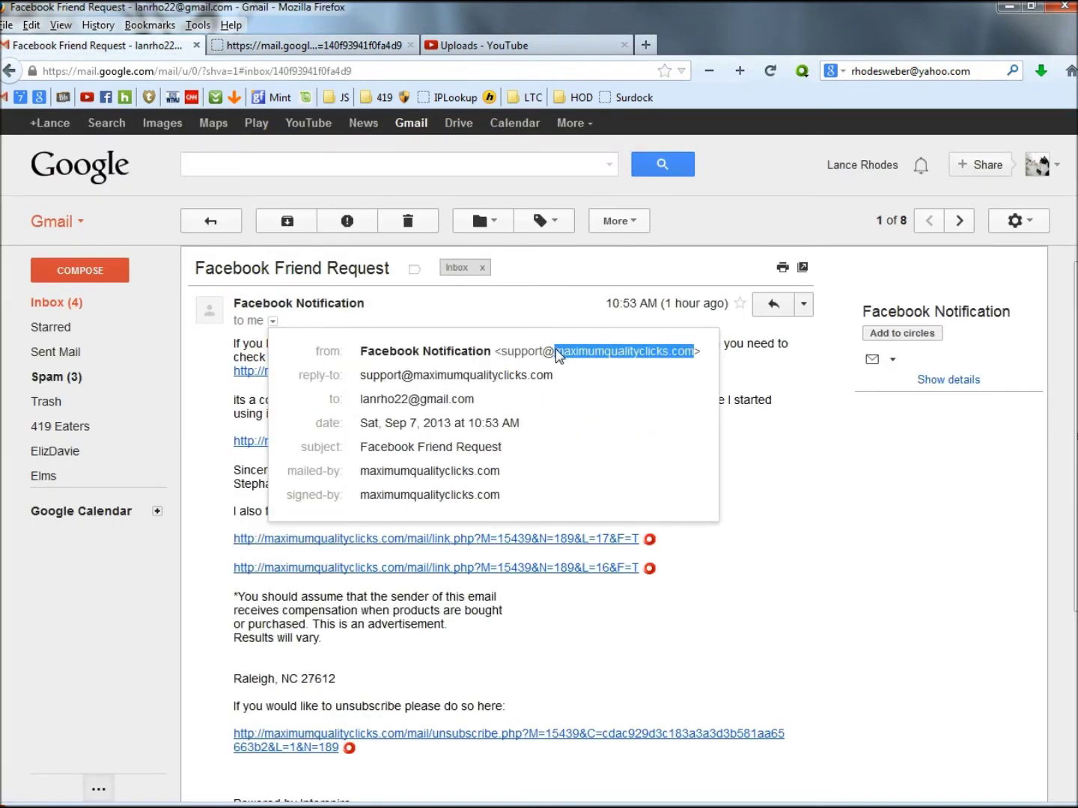
right_click(563, 356)
left_click(607, 465)
key("ctrl+t")
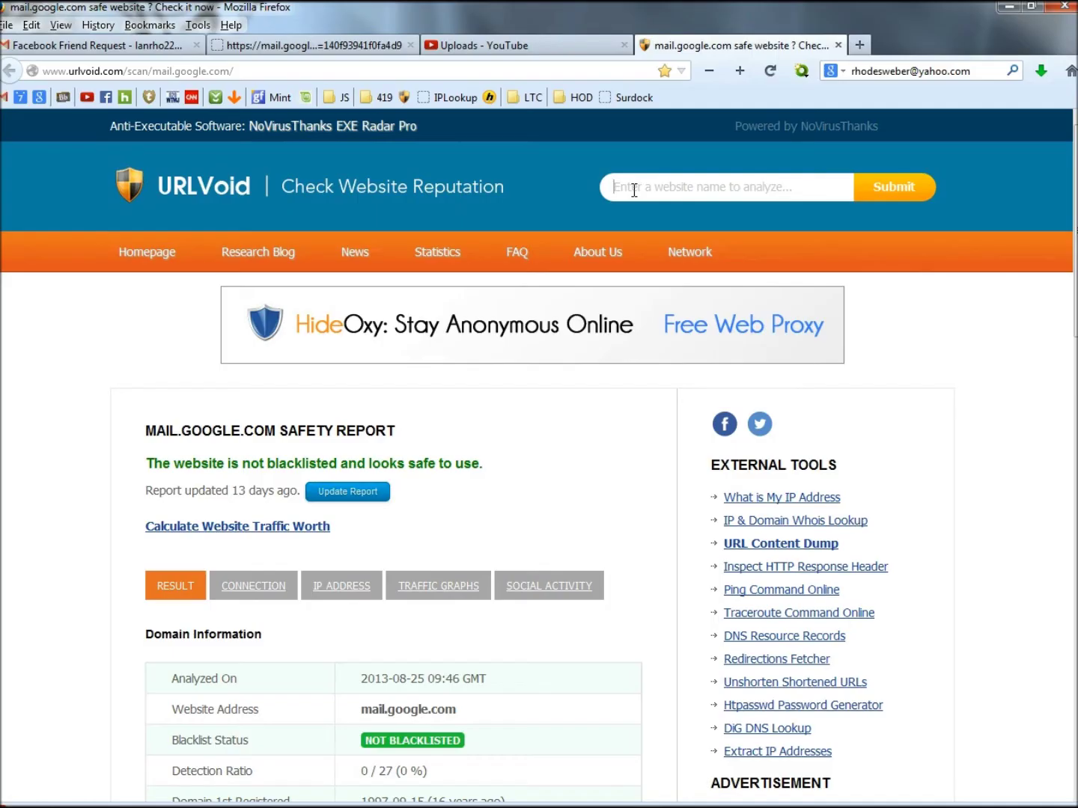
Check maximumqualityclicks.com on URLVoid, review its 3/27 blacklist report, then close the tabs.
right_click(631, 187)
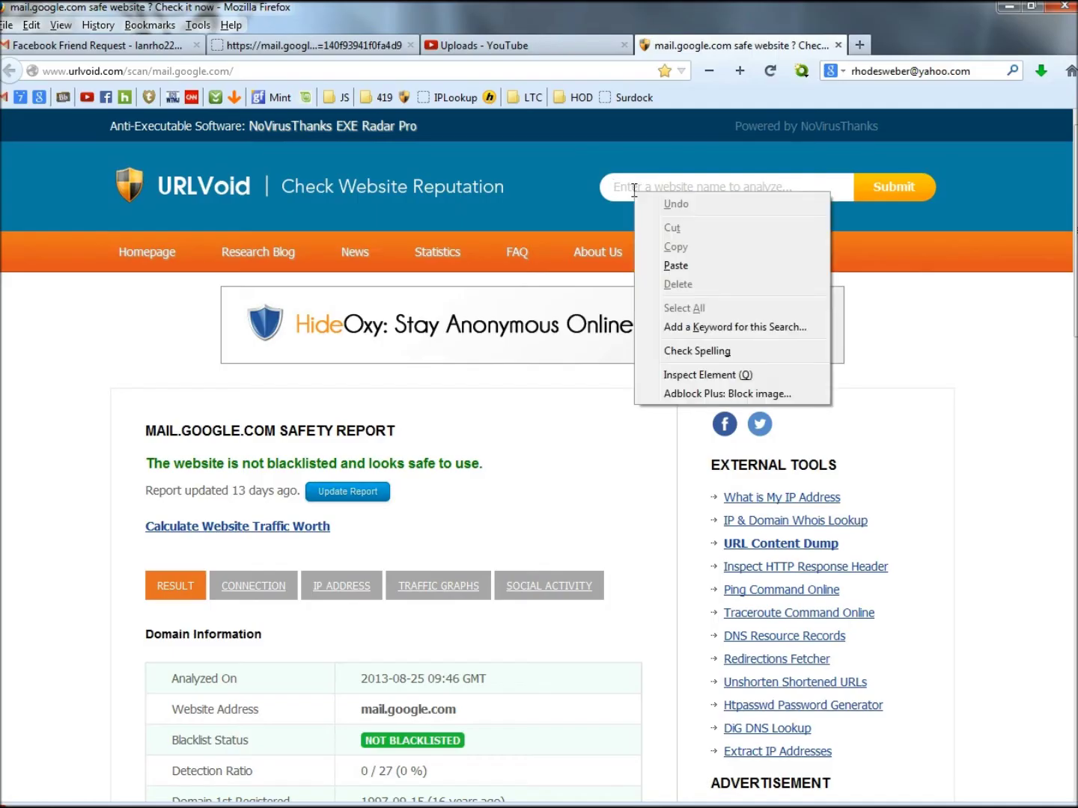
left_click(676, 265)
left_click(895, 199)
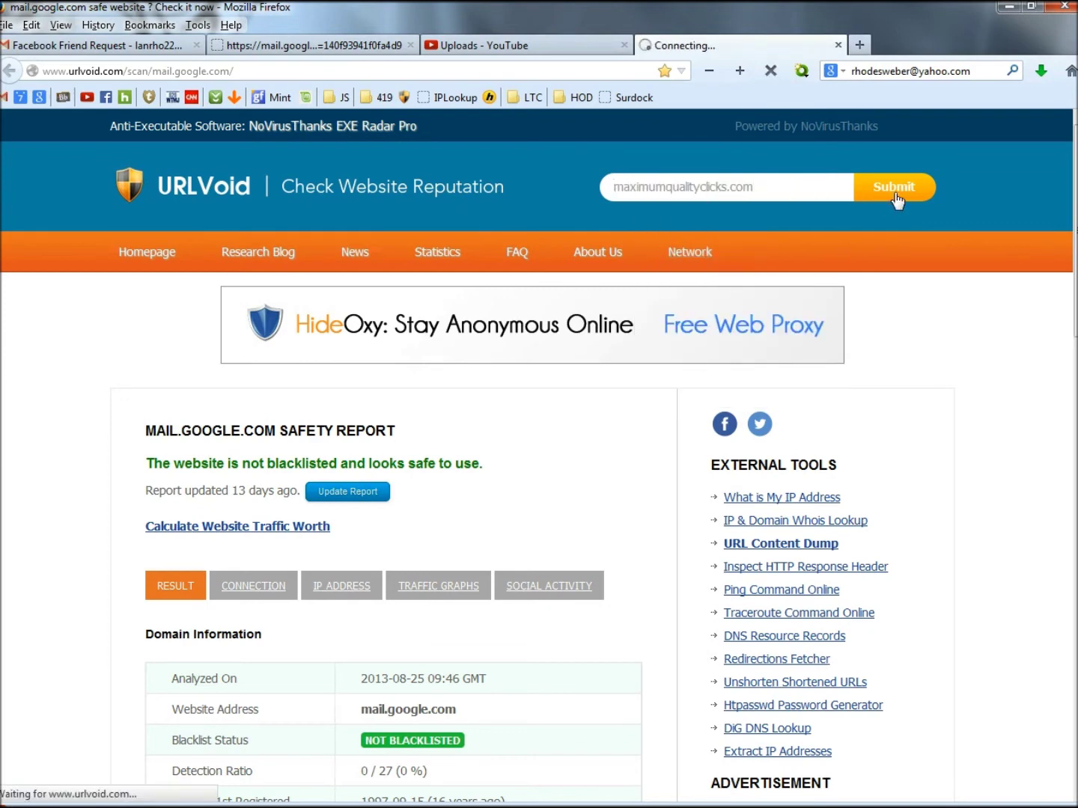
scroll(648, 501, "down", 5)
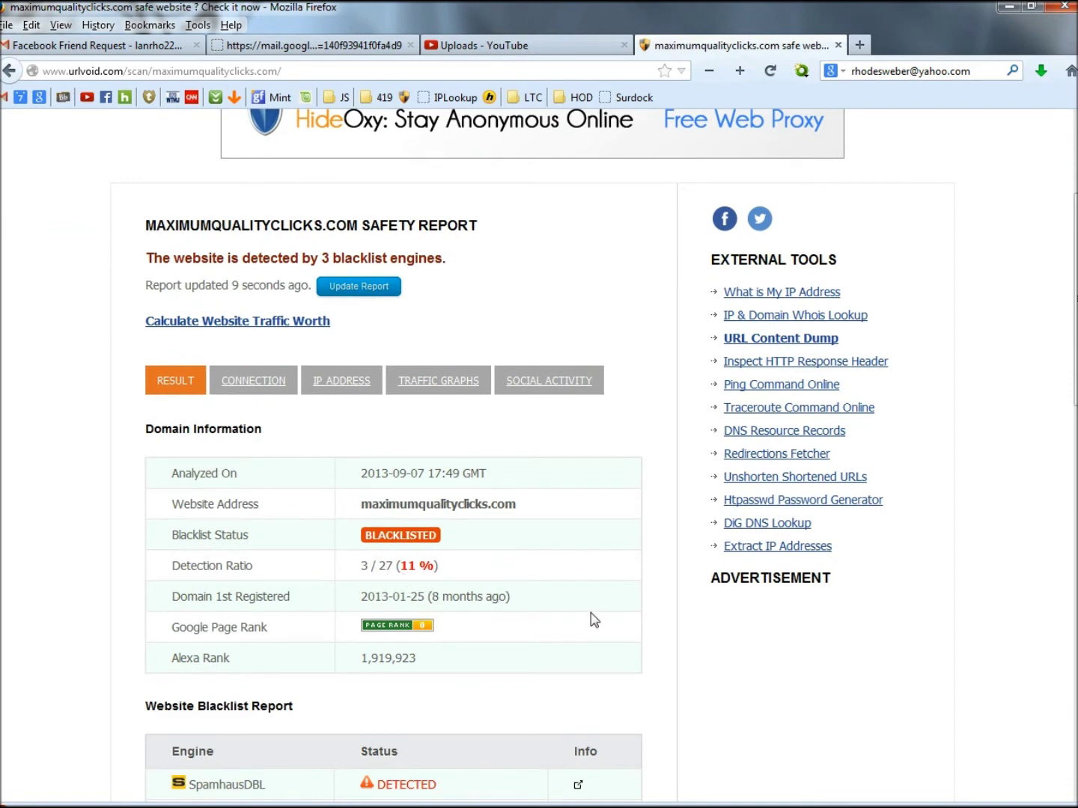
scroll(598, 623, "down", 6)
scroll(616, 625, "down", 3)
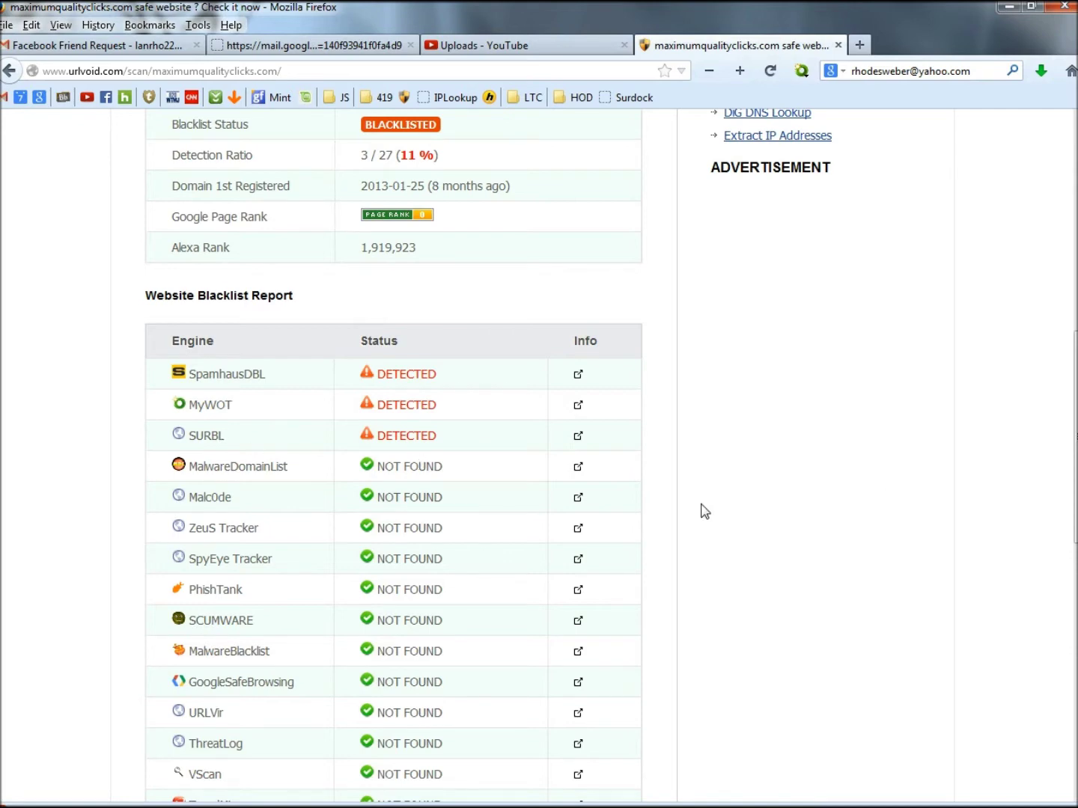
scroll(689, 511, "up", 5)
scroll(686, 512, "up", 10)
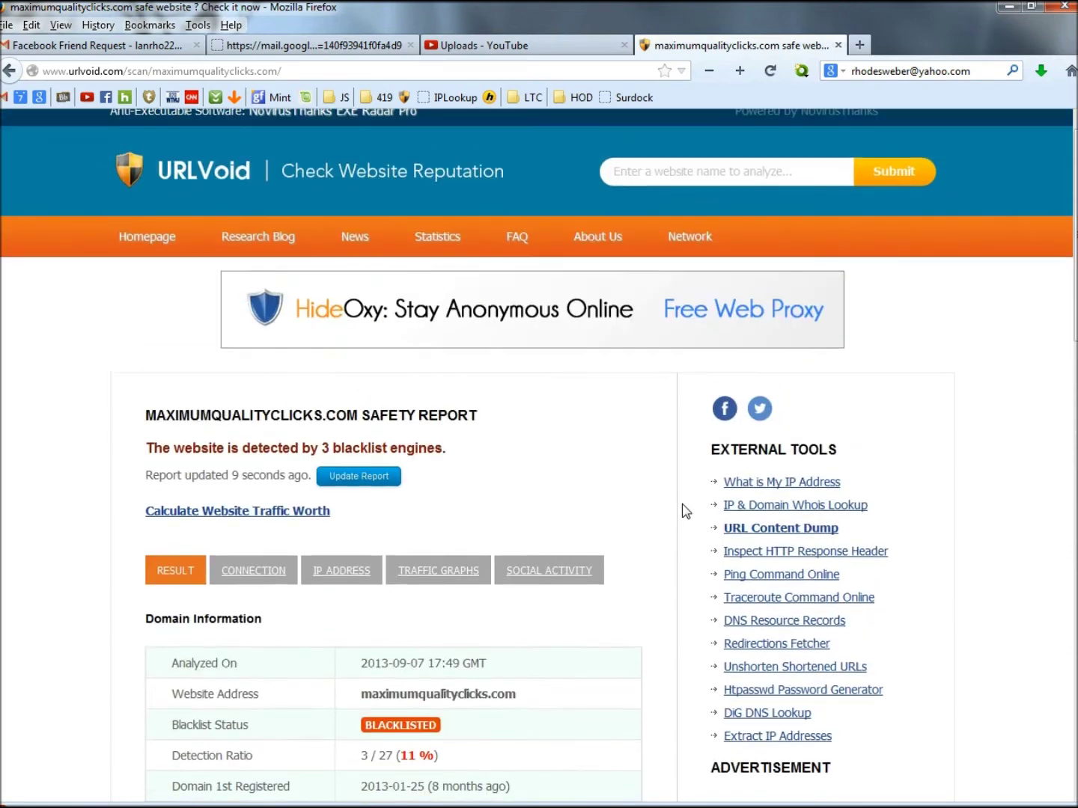
key("ctrl+w")
key("ctrl+w")
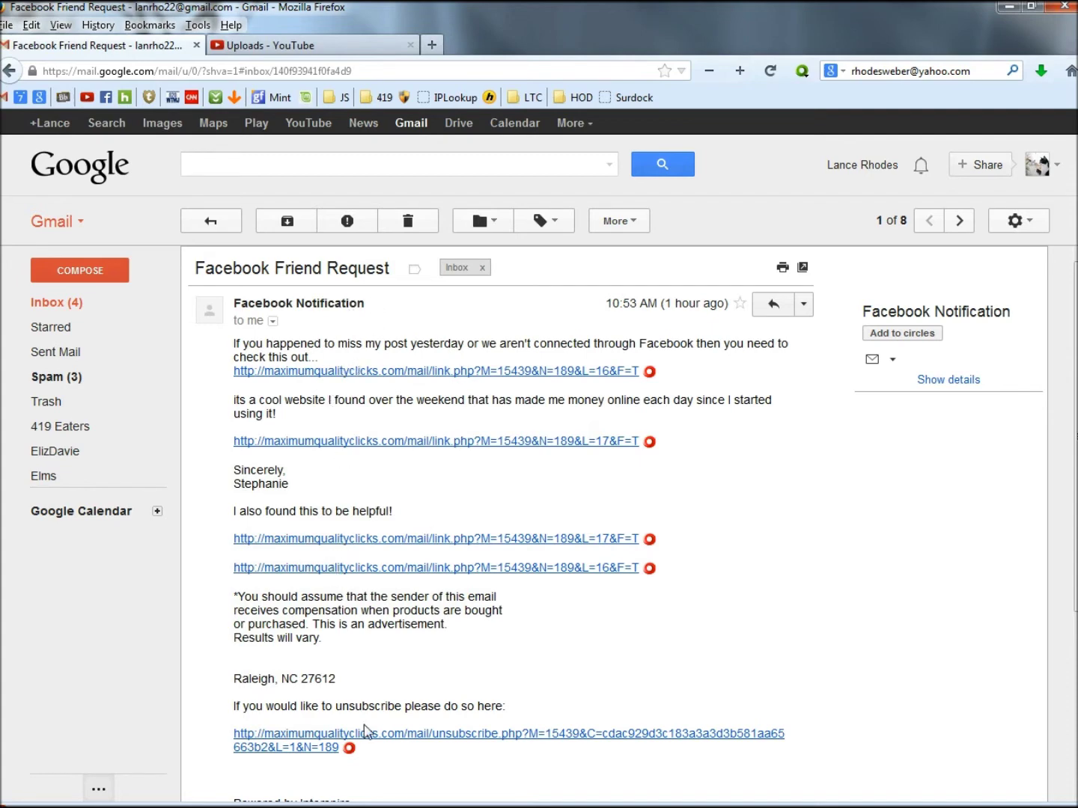
mouse_move(649, 371)
scroll(603, 412, "down", 3)
scroll(737, 434, "up", 3)
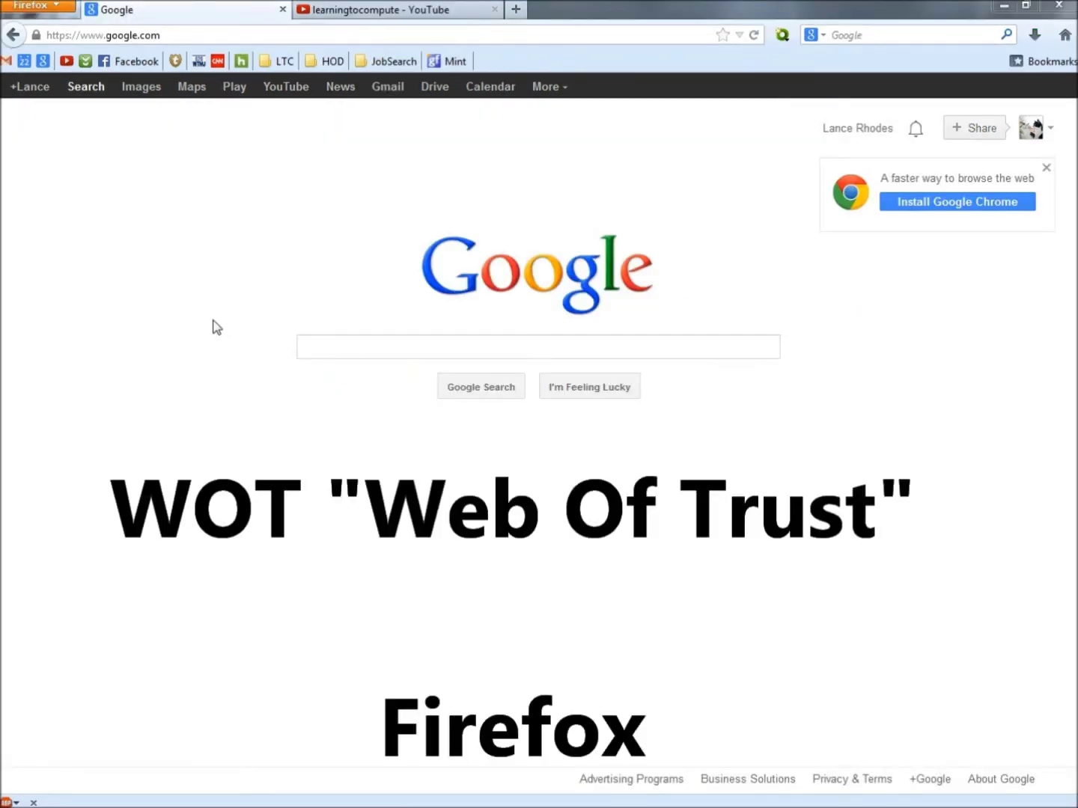
Search Firefox's add-ons manager for WOT and select the WOT ratings for Ecosia result.
left_click(55, 9)
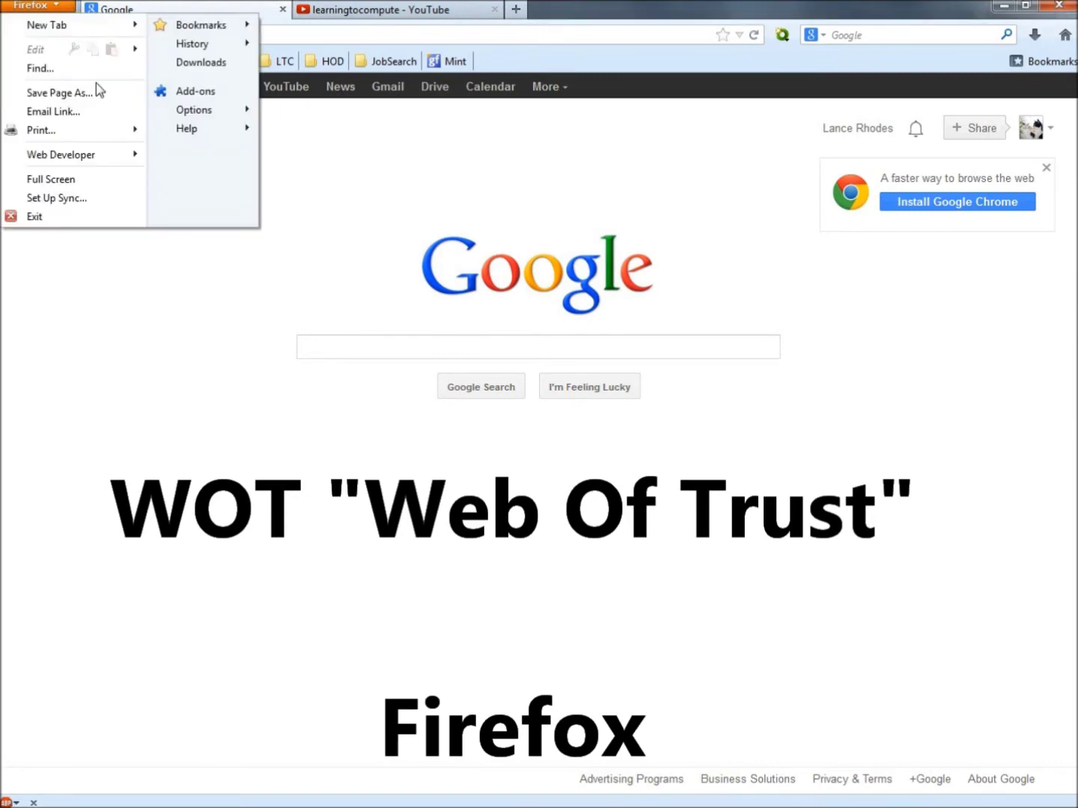
left_click(196, 91)
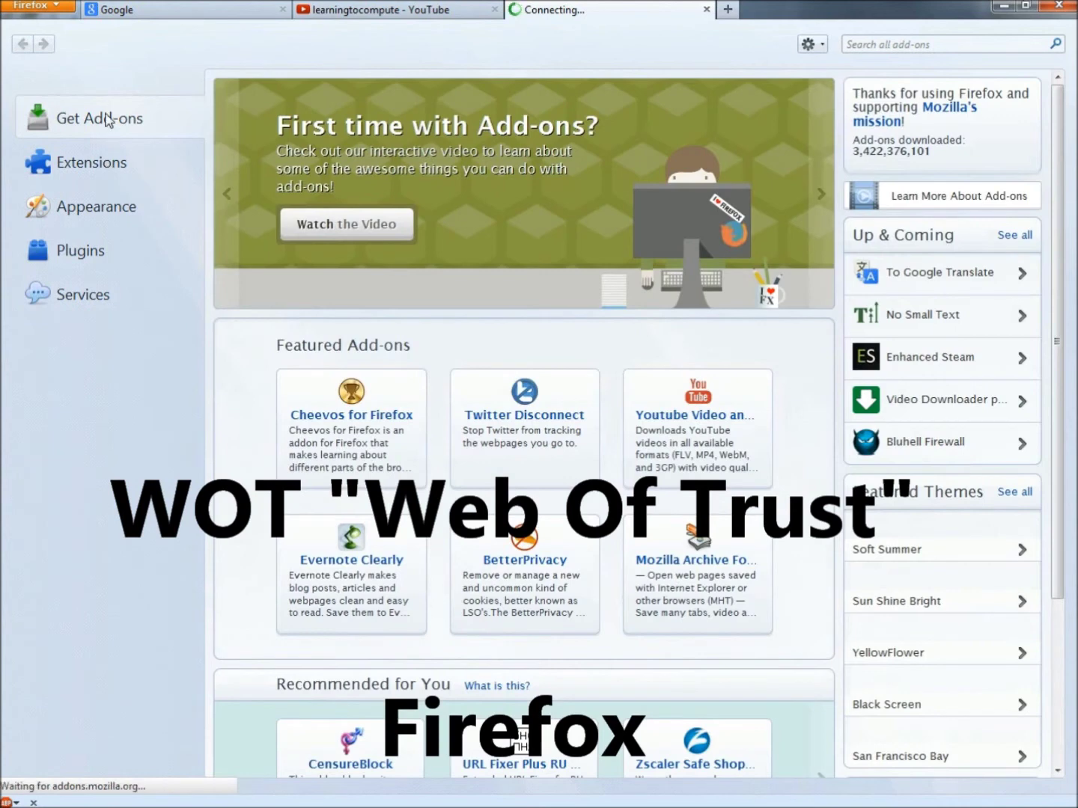
left_click(926, 47)
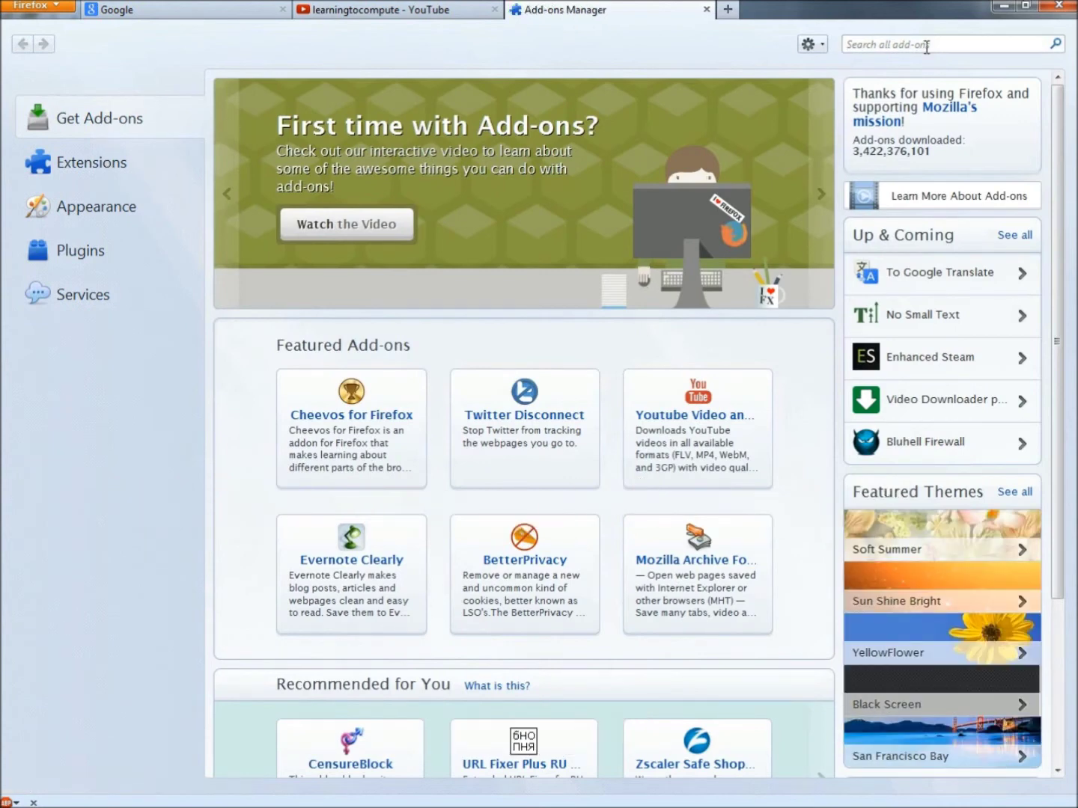
type("WOT")
key("Return")
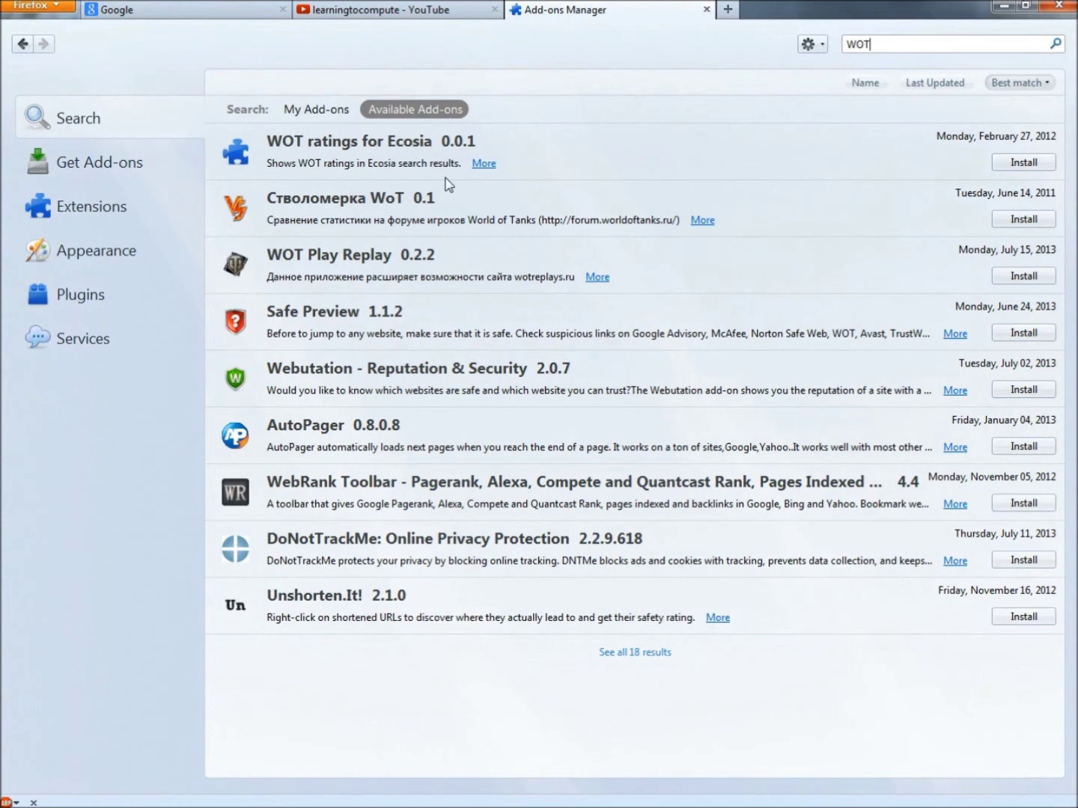
left_click(576, 163)
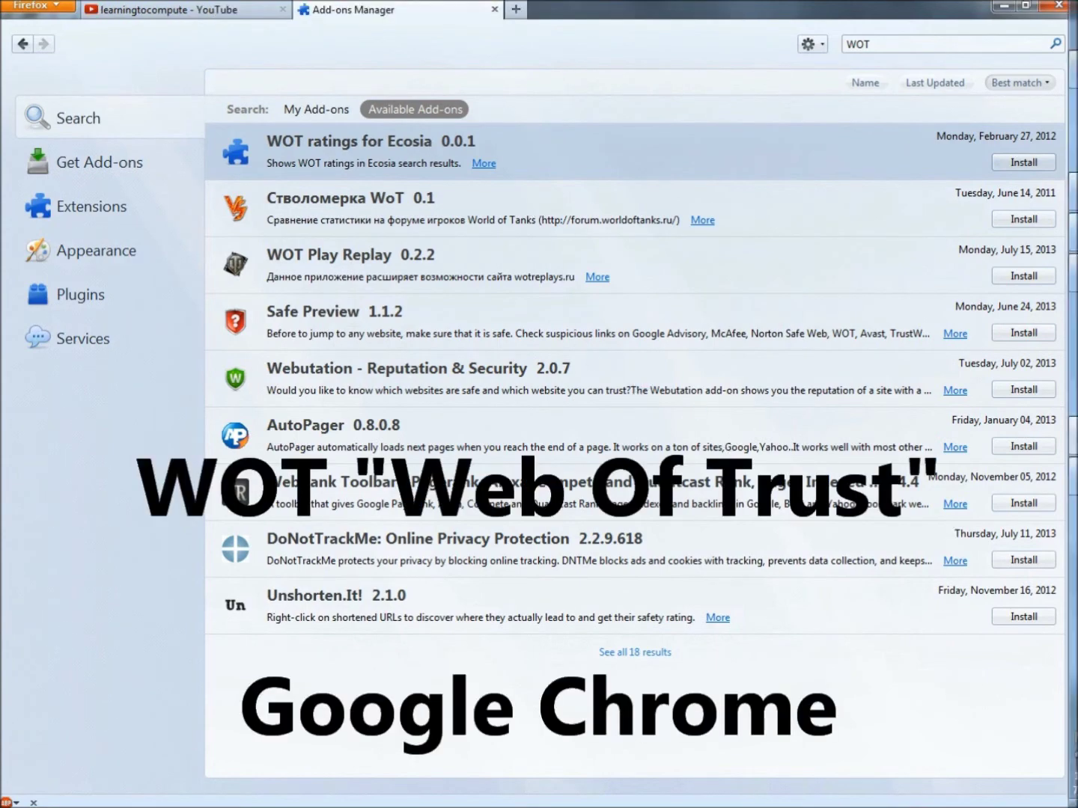
left_click(1052, 477)
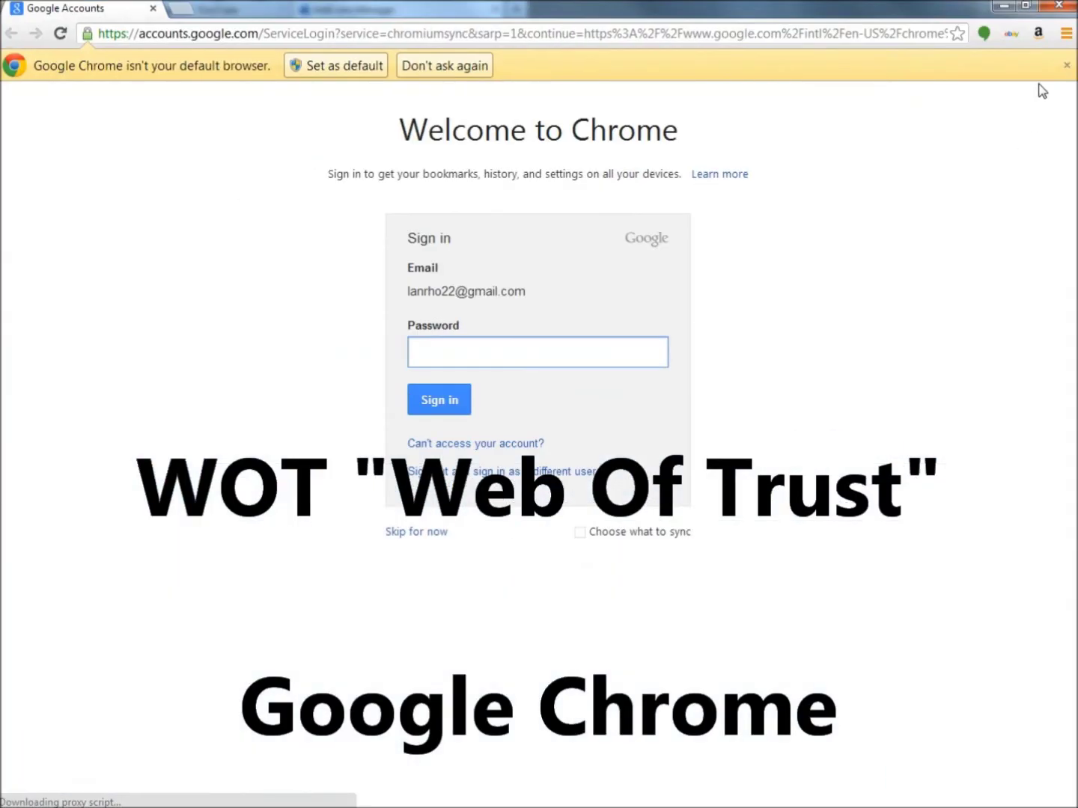
Go to Chrome's Extensions page from Menu > Tools > Extensions.
left_click(1066, 33)
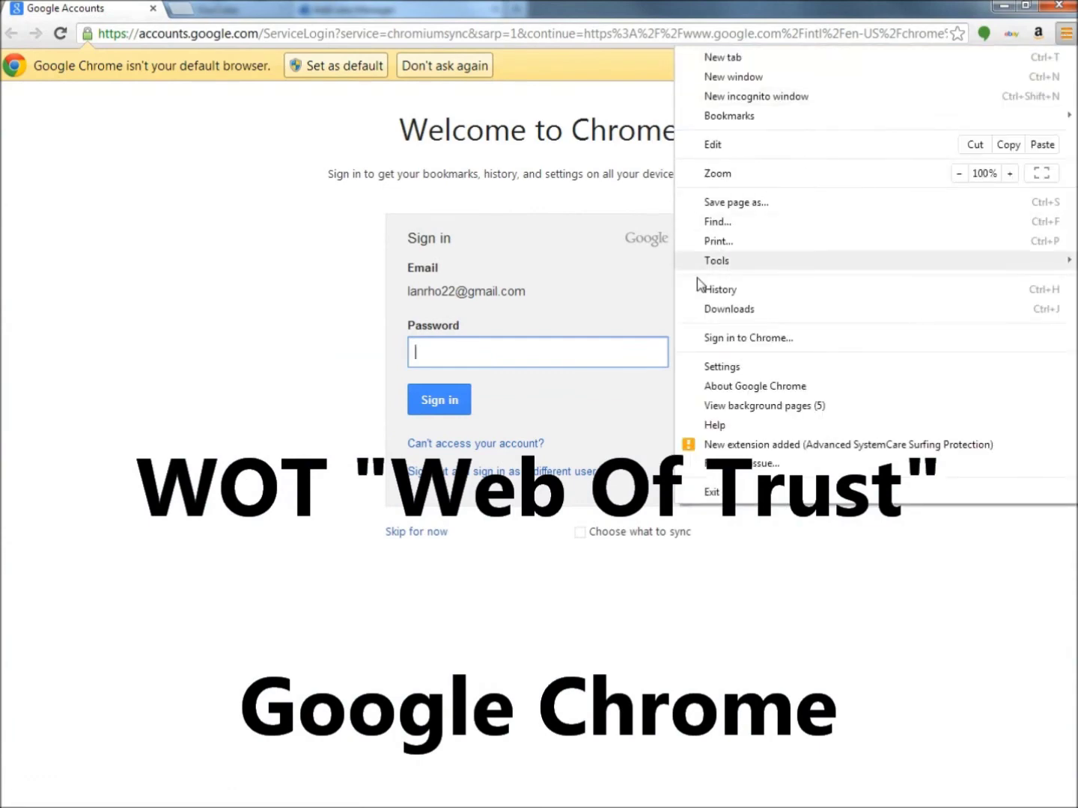
mouse_move(720, 263)
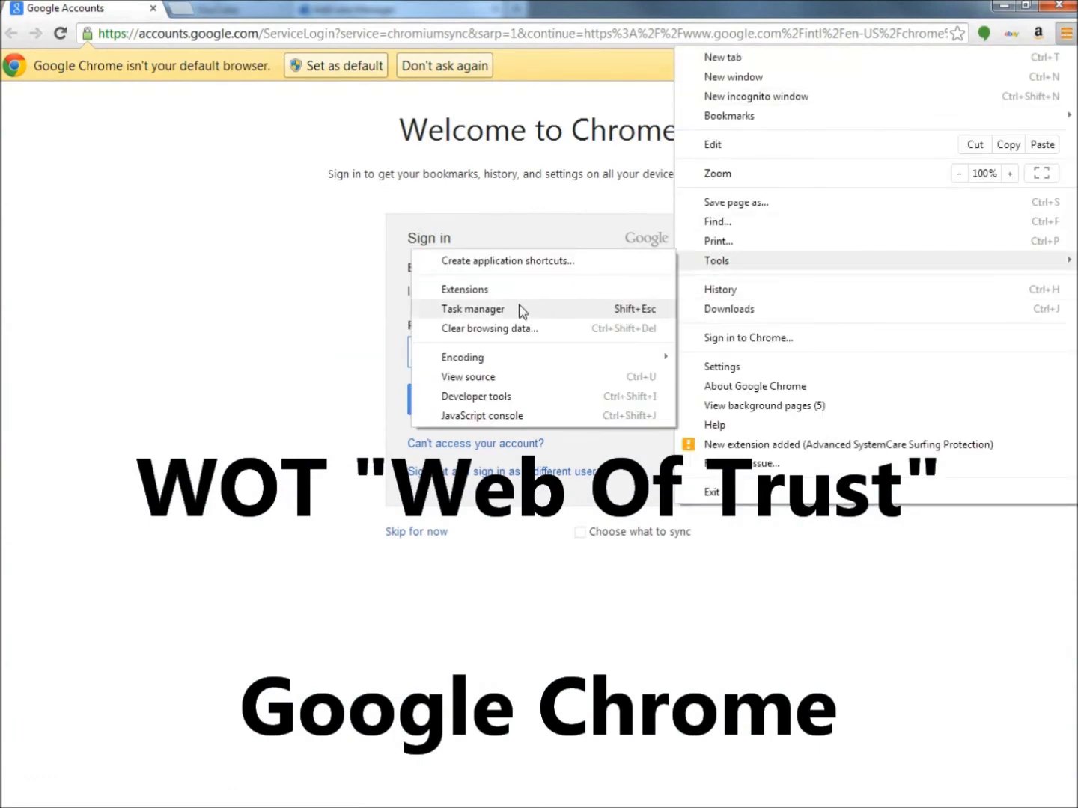
left_click(464, 290)
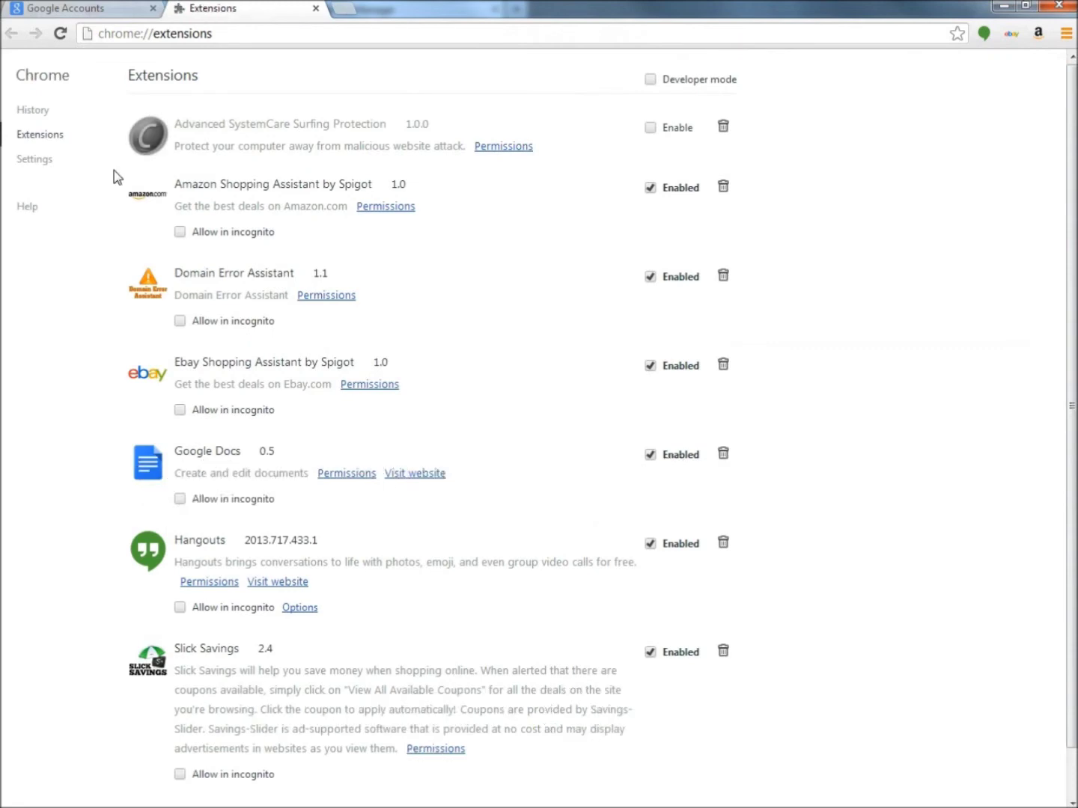
scroll(113, 177, "down", 2)
scroll(114, 176, "up", 1)
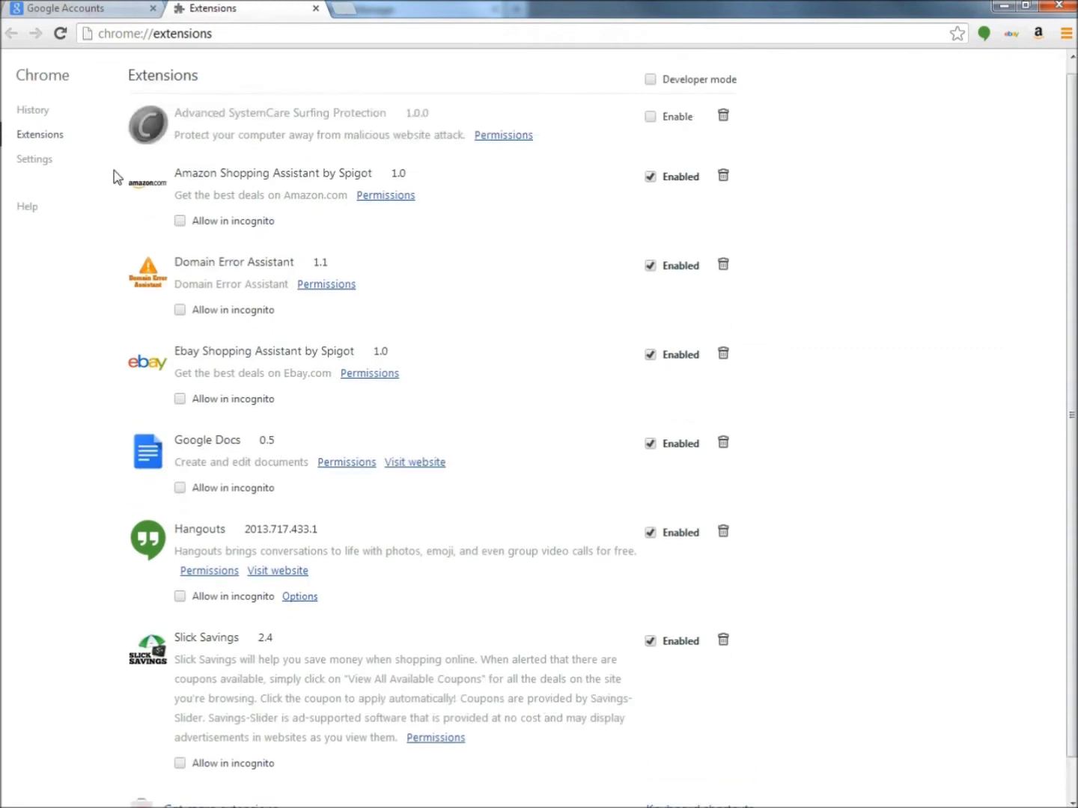
Disable Amazon, Domain Error, eBay, Google Docs, Hangouts and Slick Savings extensions.
left_click(650, 177)
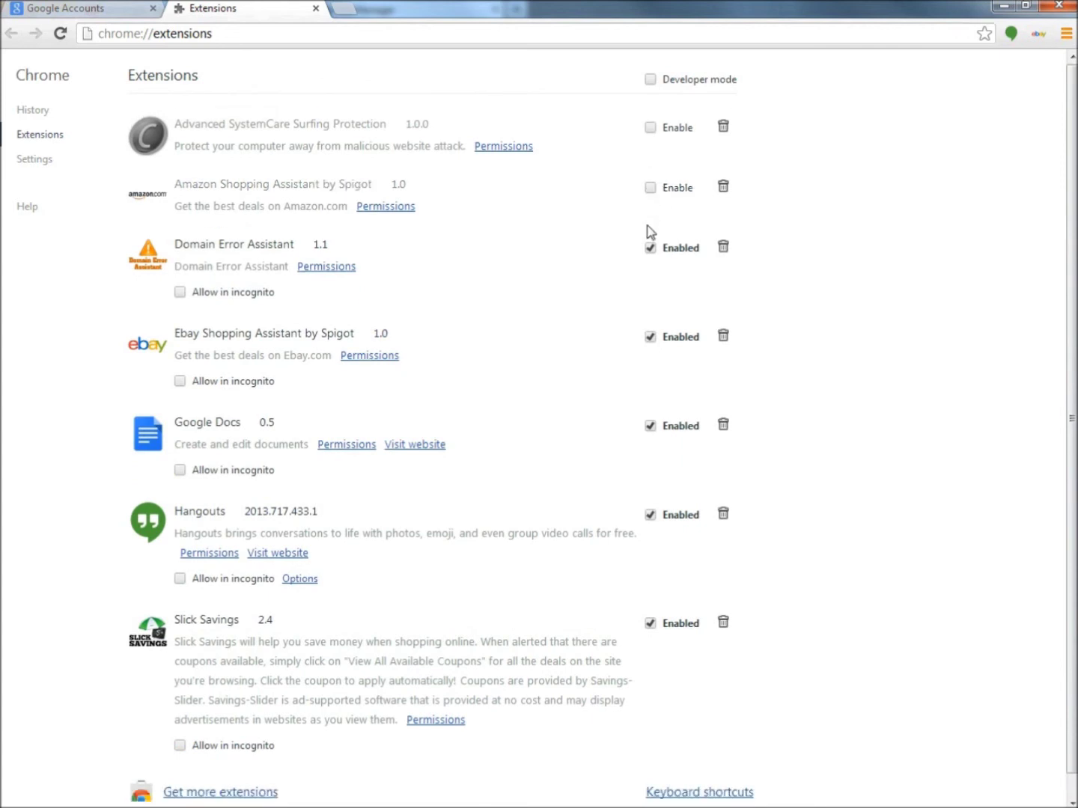
left_click(650, 248)
left_click(650, 308)
left_click(649, 368)
left_click(650, 428)
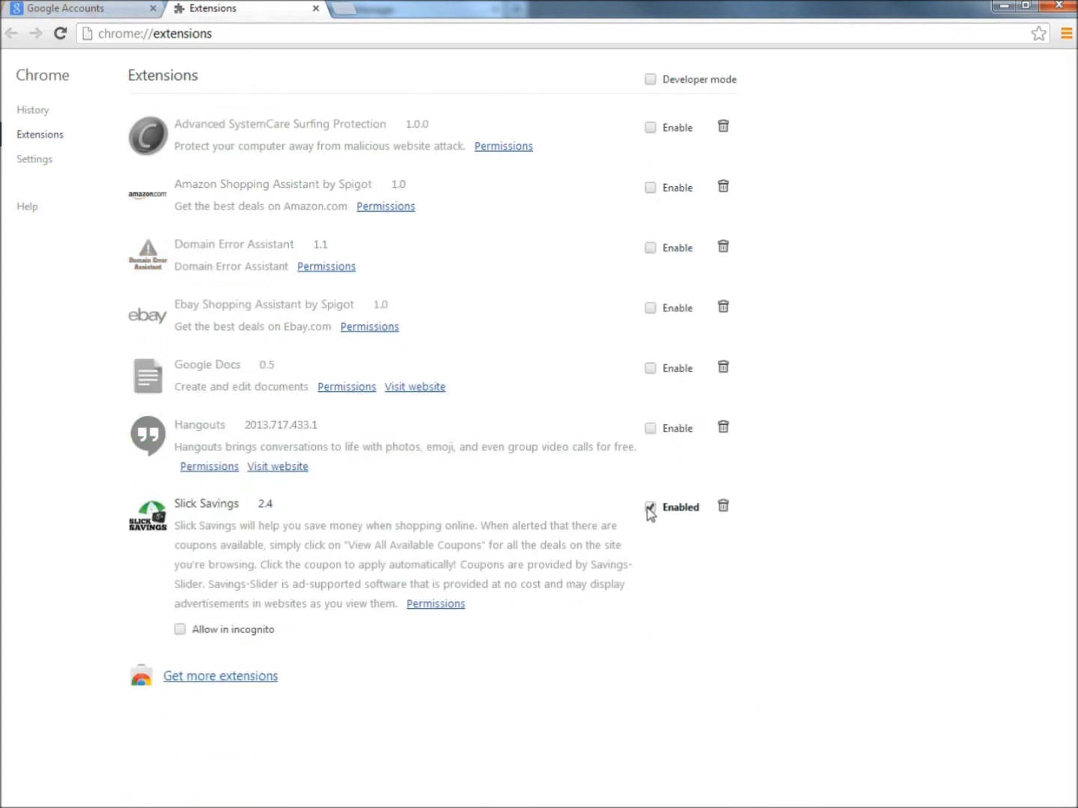
left_click(650, 508)
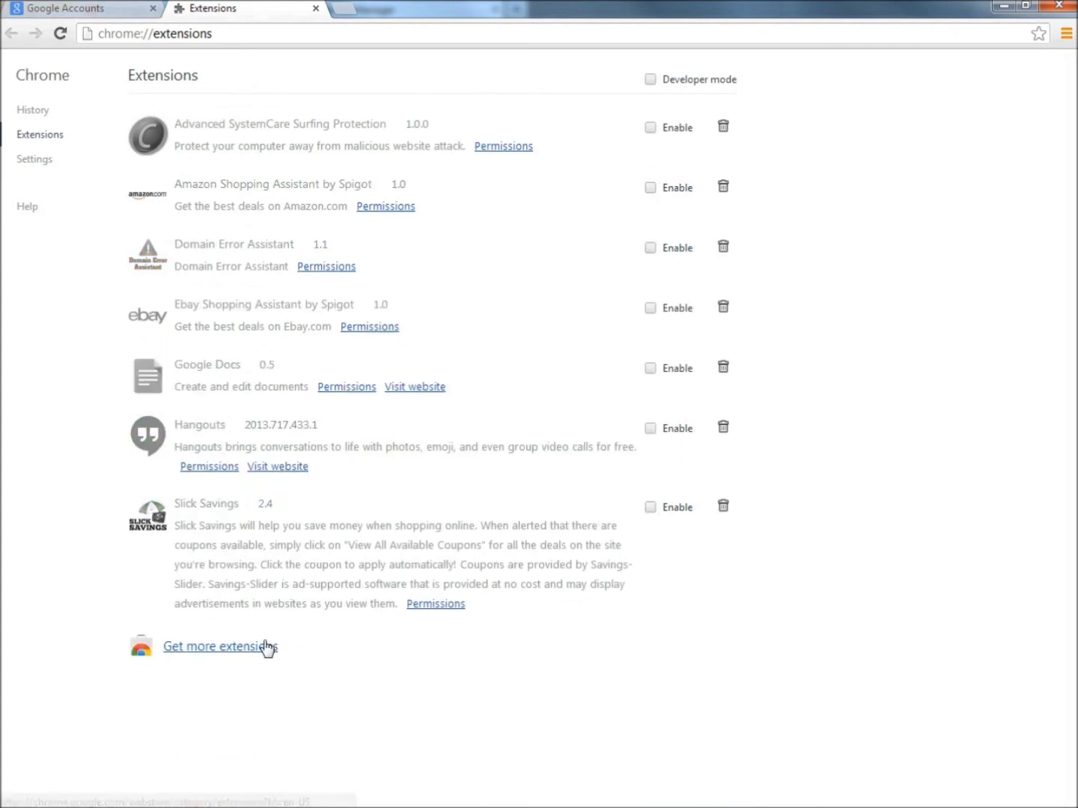
Search the Chrome Web Store for WOT and add the mywot.com WOT extension to Chrome.
left_click(229, 648)
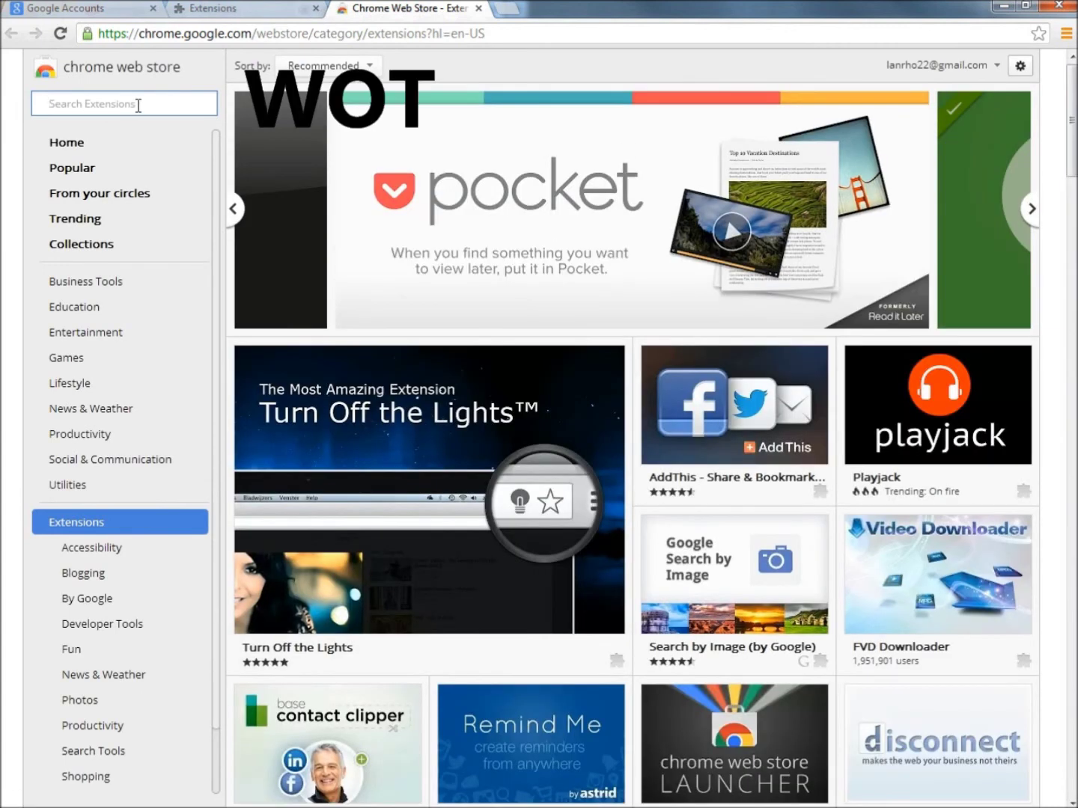
type("WOT")
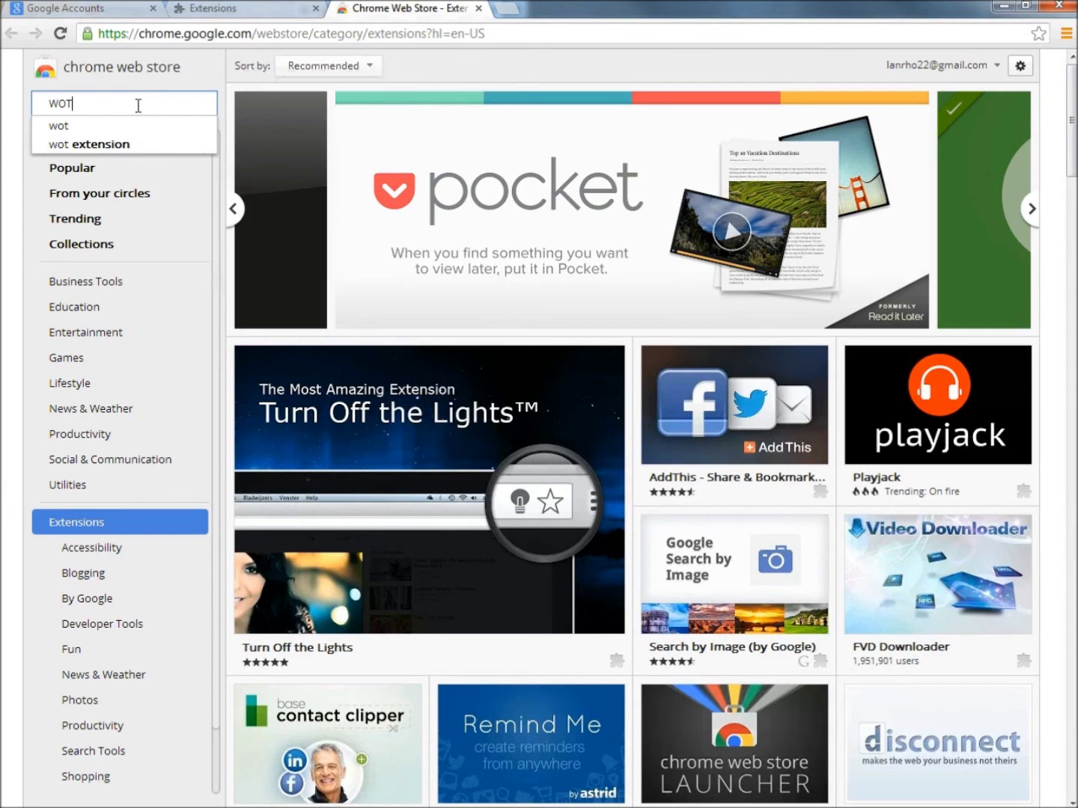
key("Return")
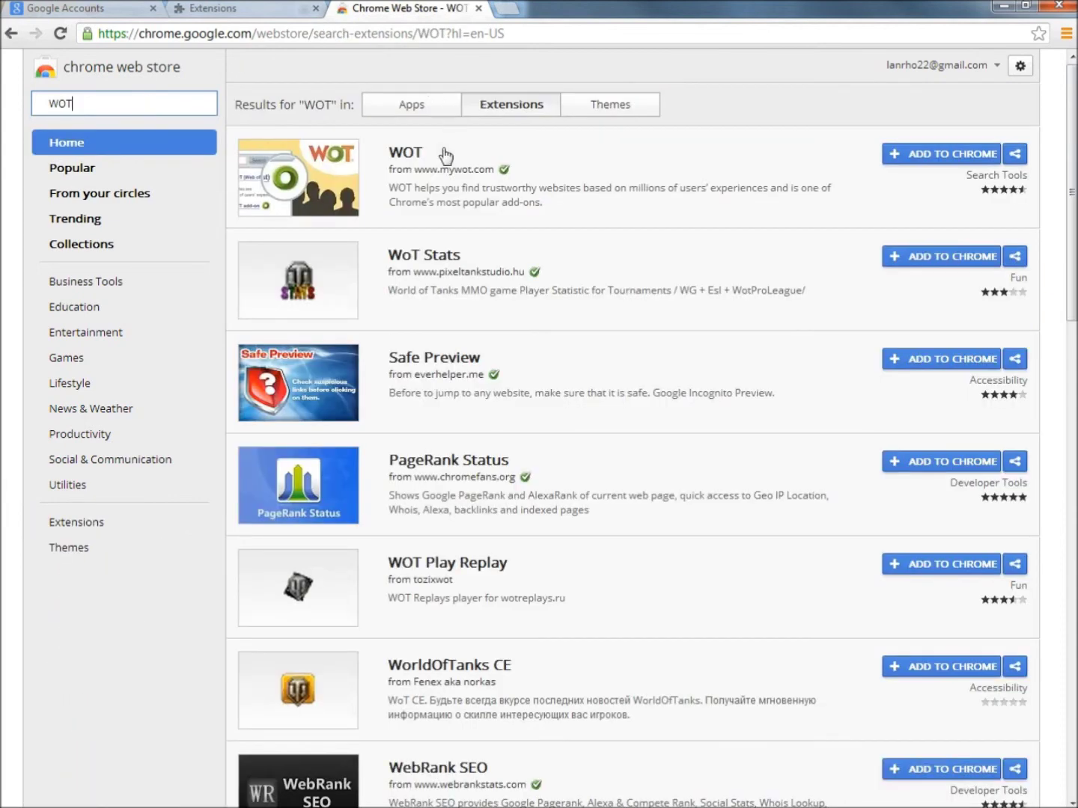
left_click(600, 164)
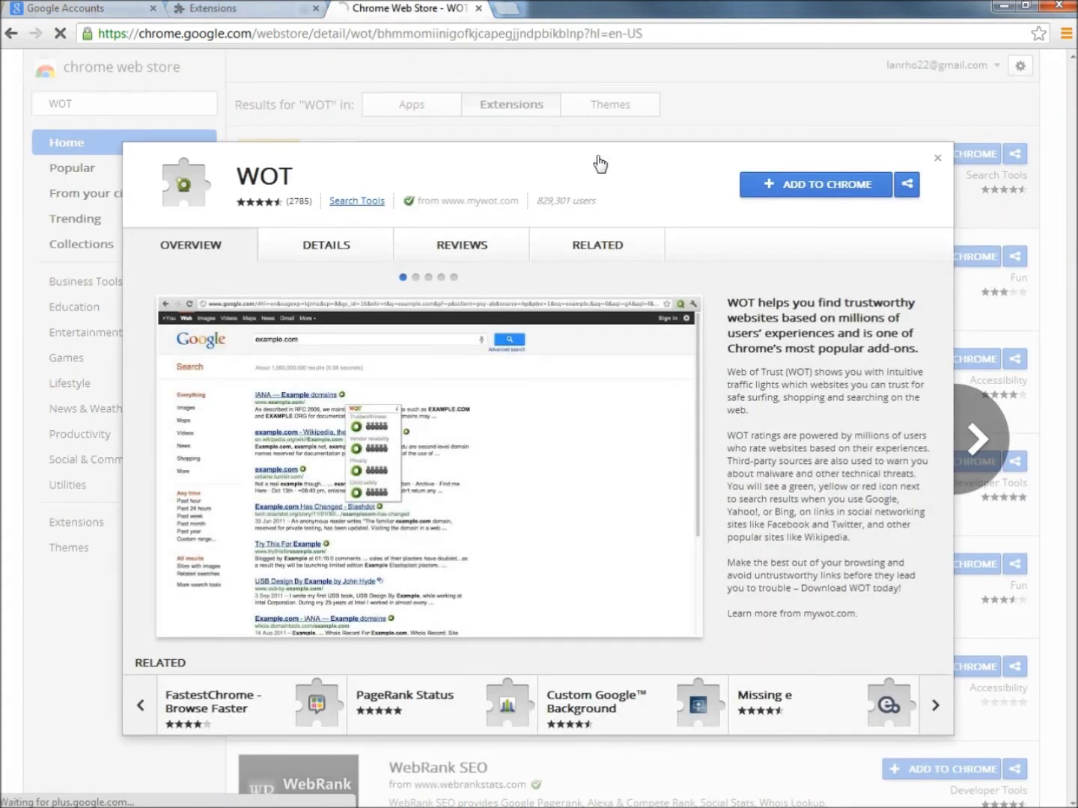
left_click(835, 197)
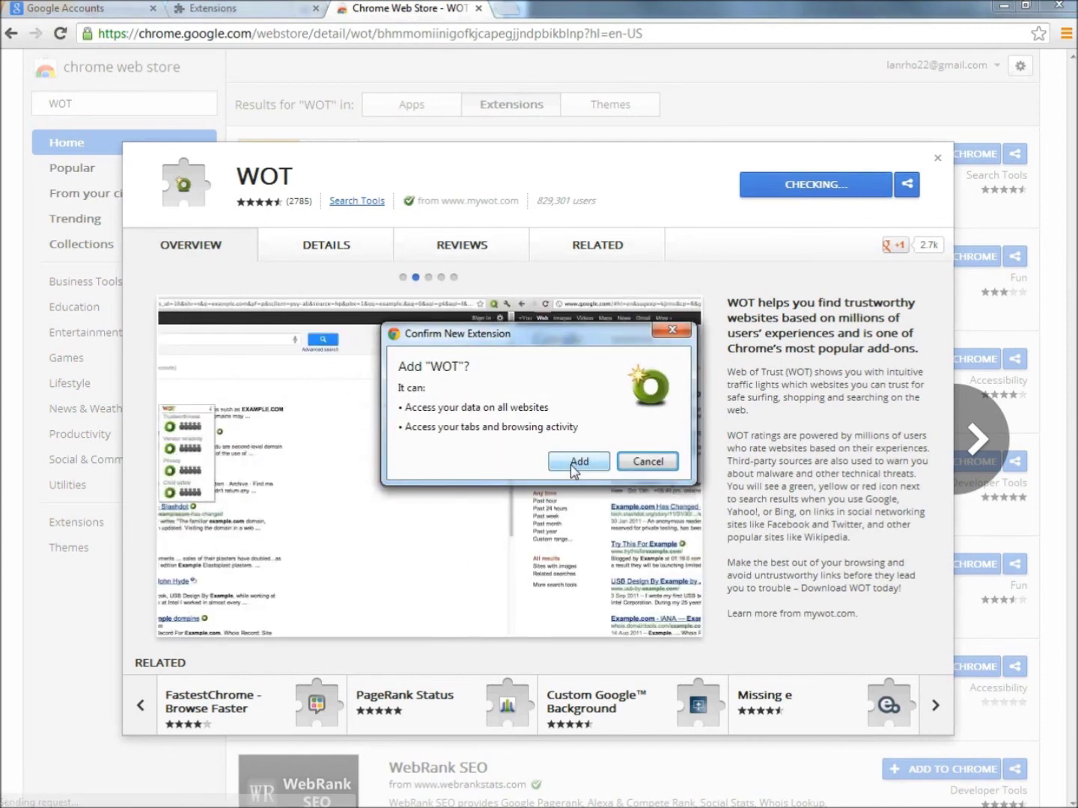
left_click(573, 463)
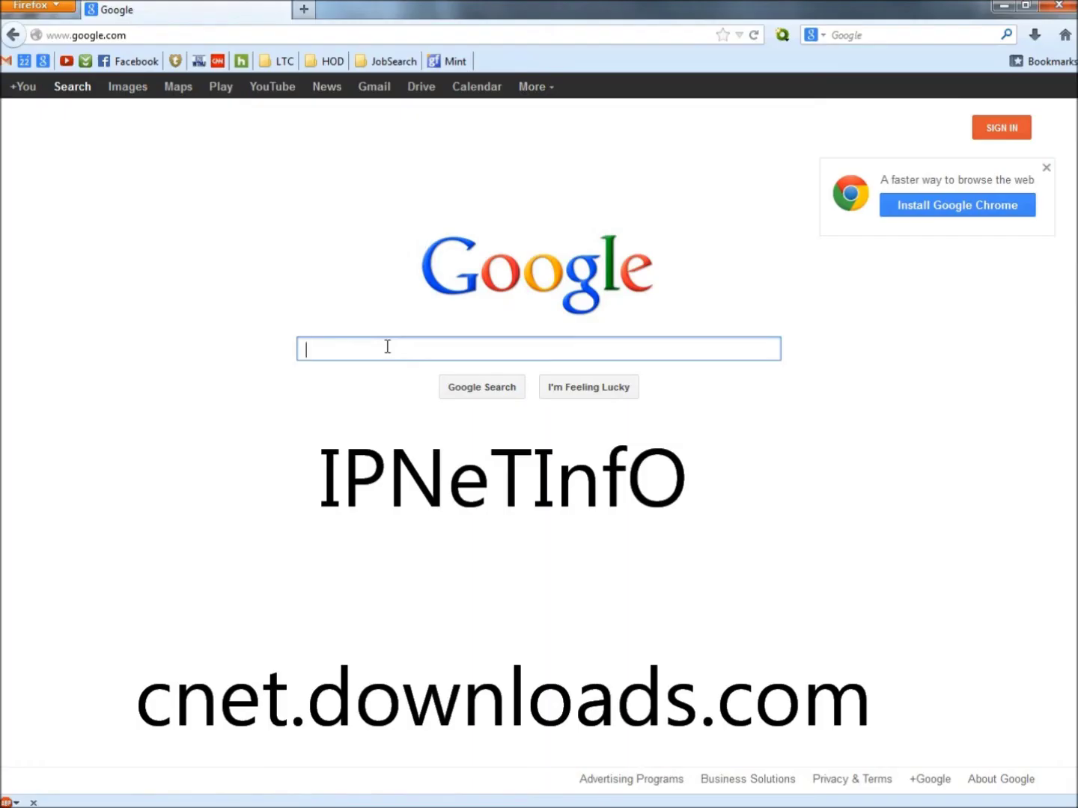
Search Google for cnet and go to Download.com.
type("cnet")
key("Return")
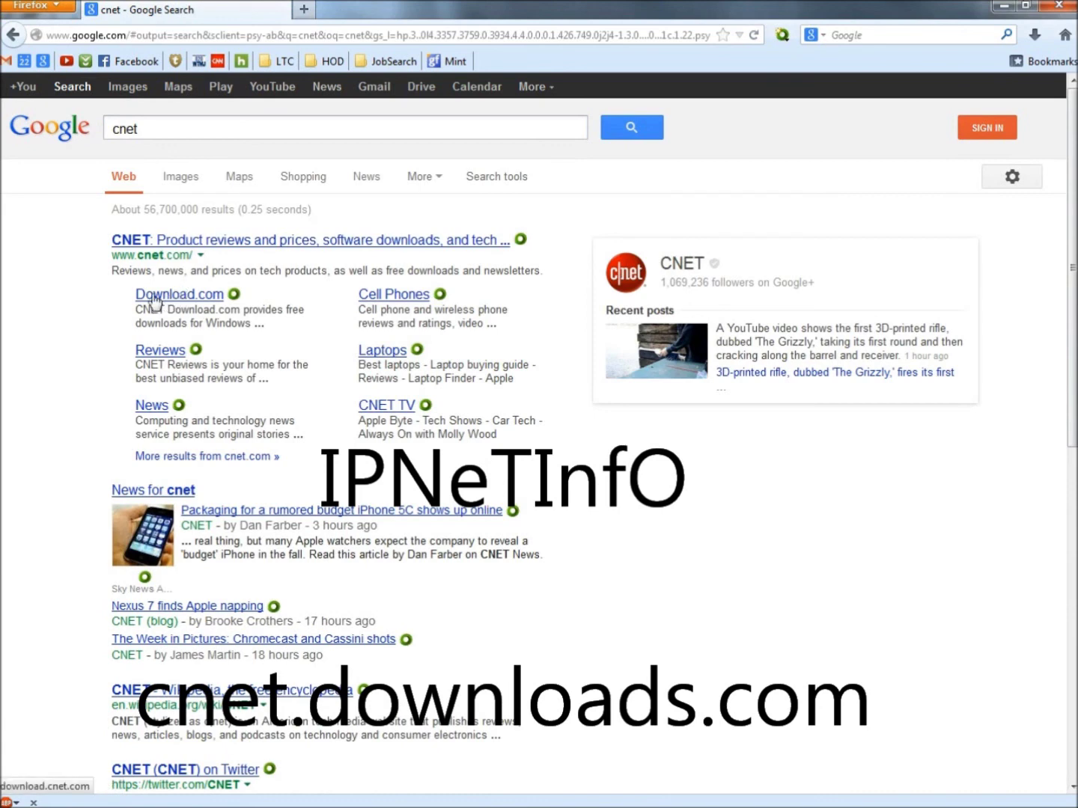
left_click(194, 299)
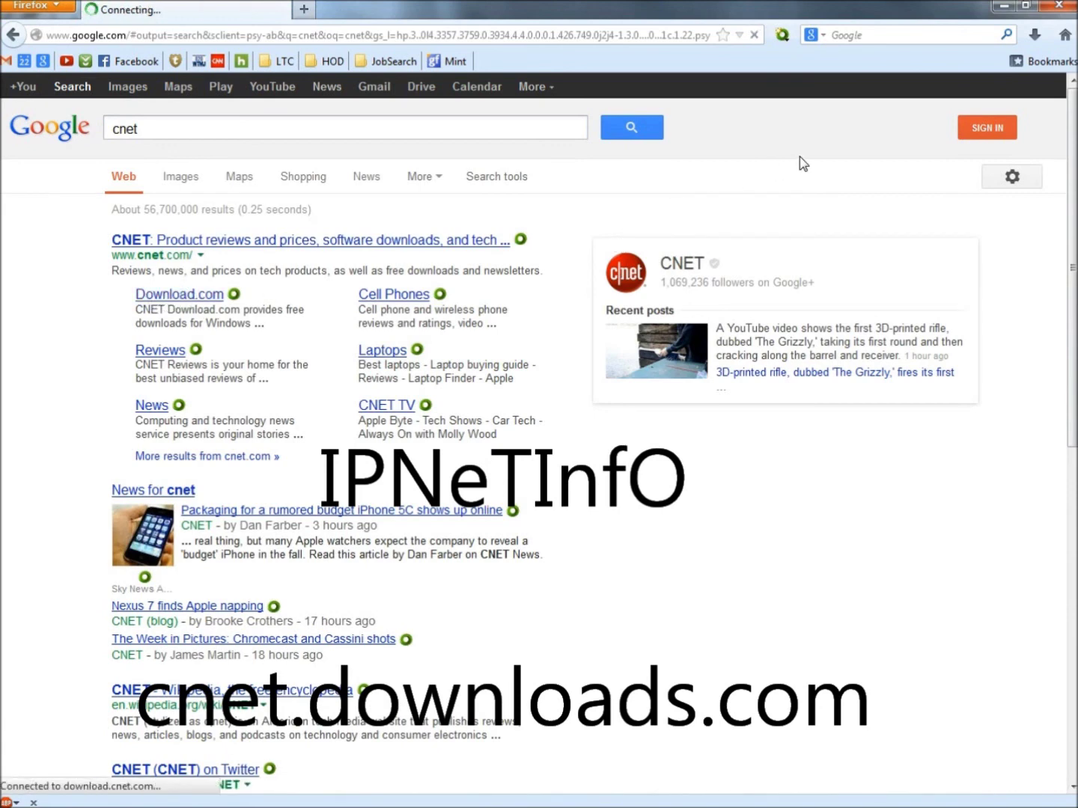
Search Download.com for Ipnetinfo and bring the IPNetInfo 1.45 listing into view.
left_click(717, 137)
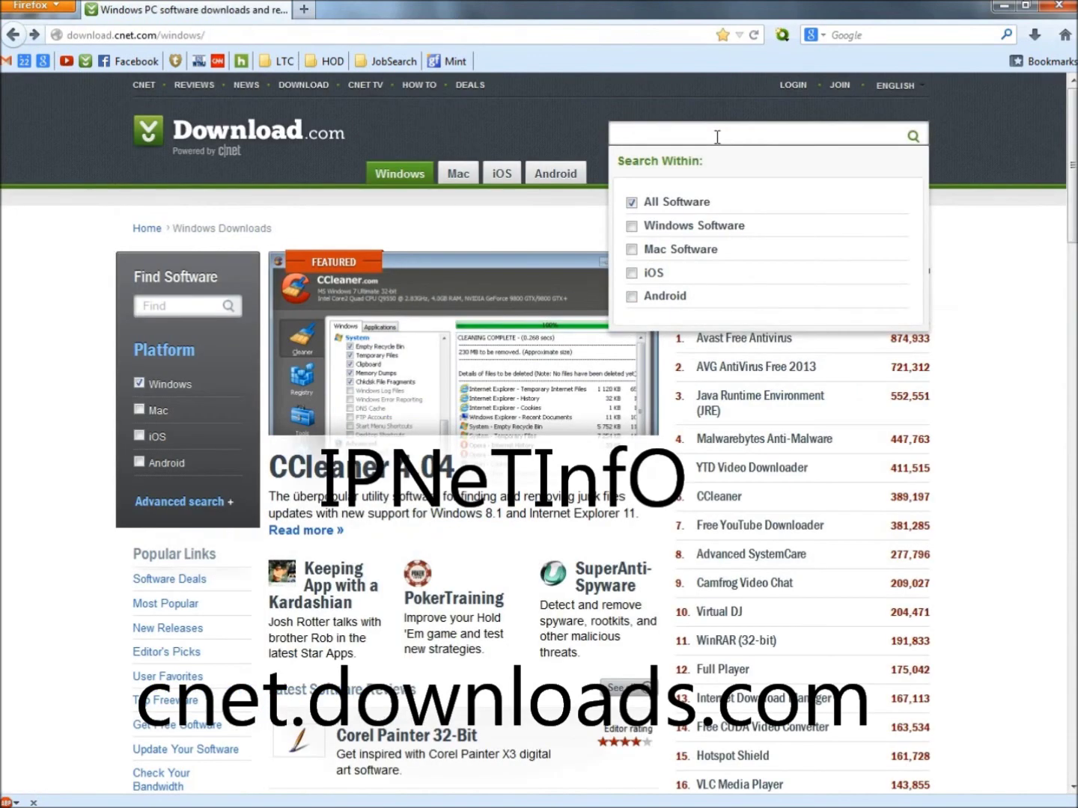
type("ipinfo")
key("Return")
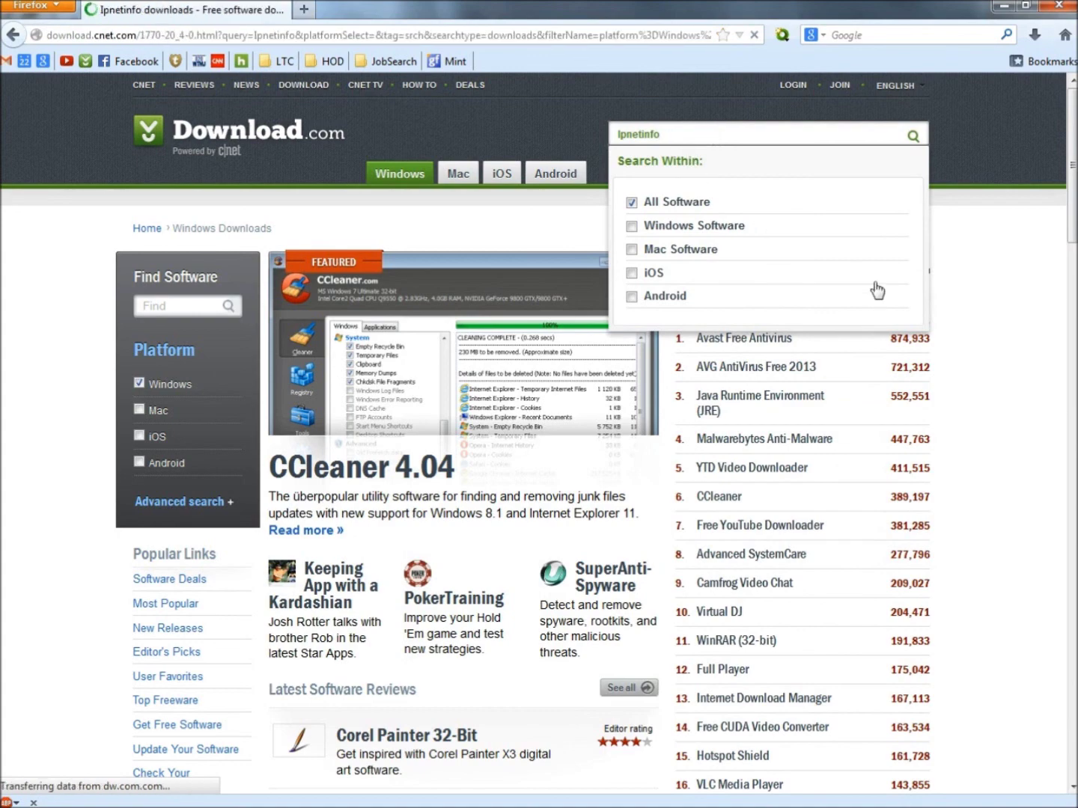
scroll(872, 295, "down", 5)
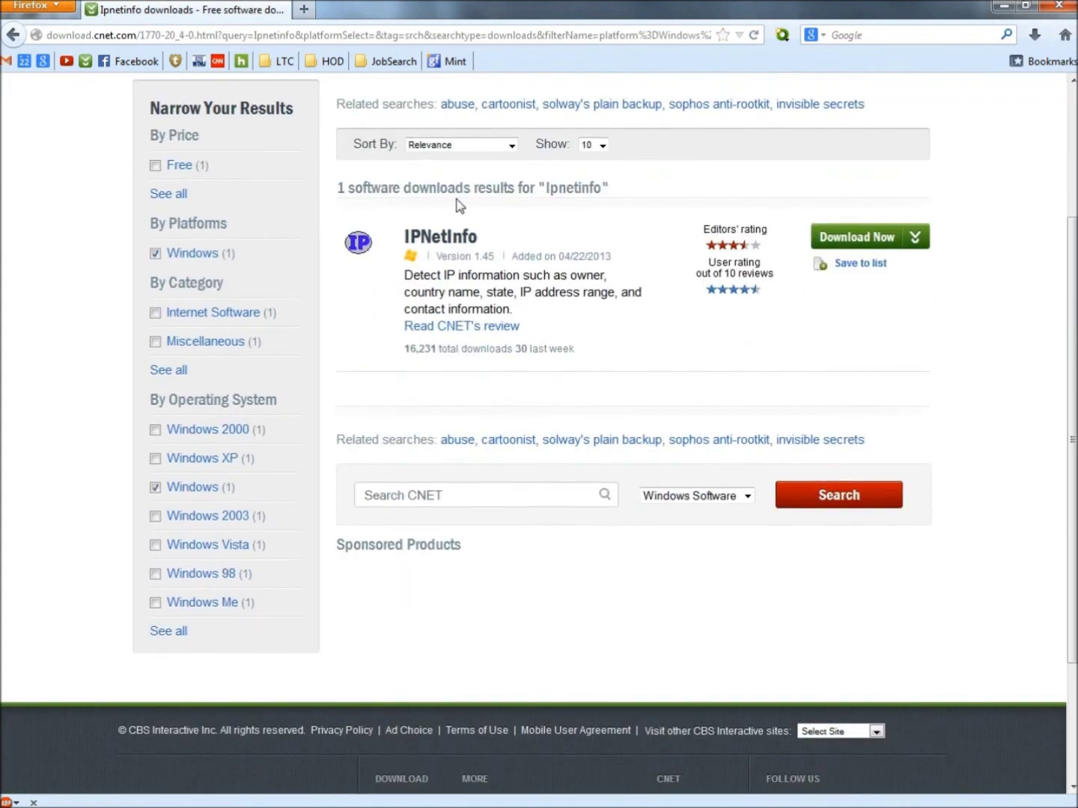
Save ipnetinfo_setup.exe from Download.com, launch it, then cancel its setup wizard.
left_click(852, 238)
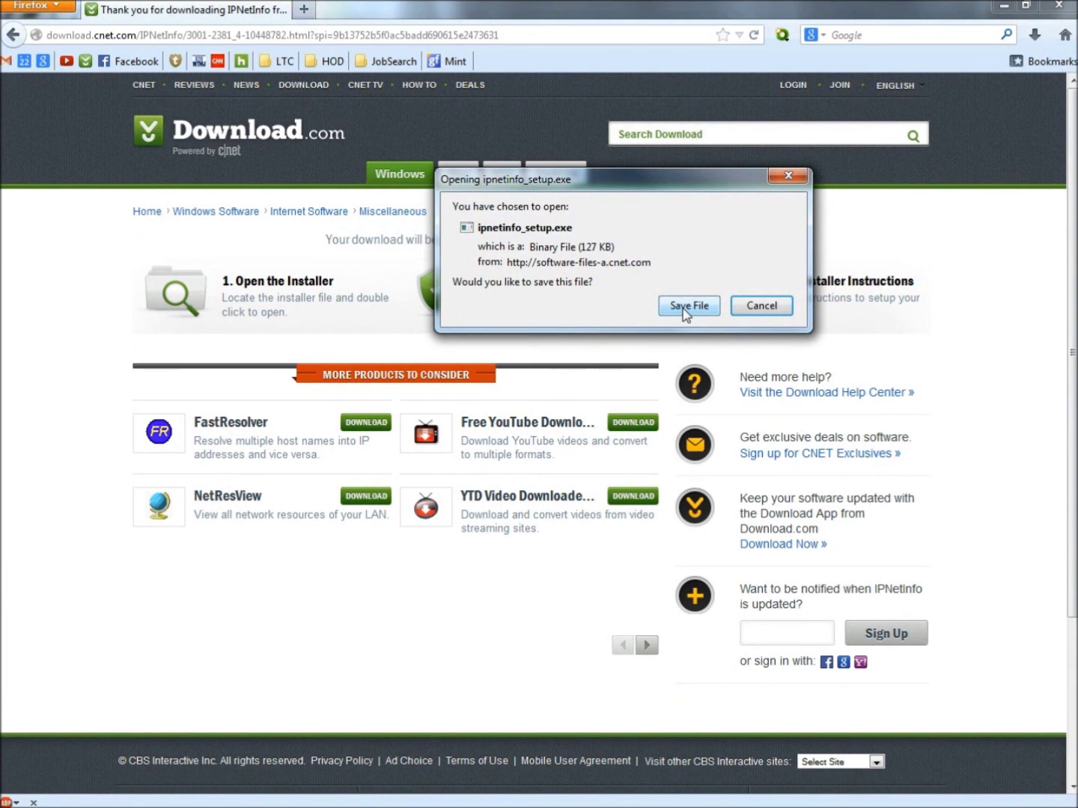
left_click(684, 307)
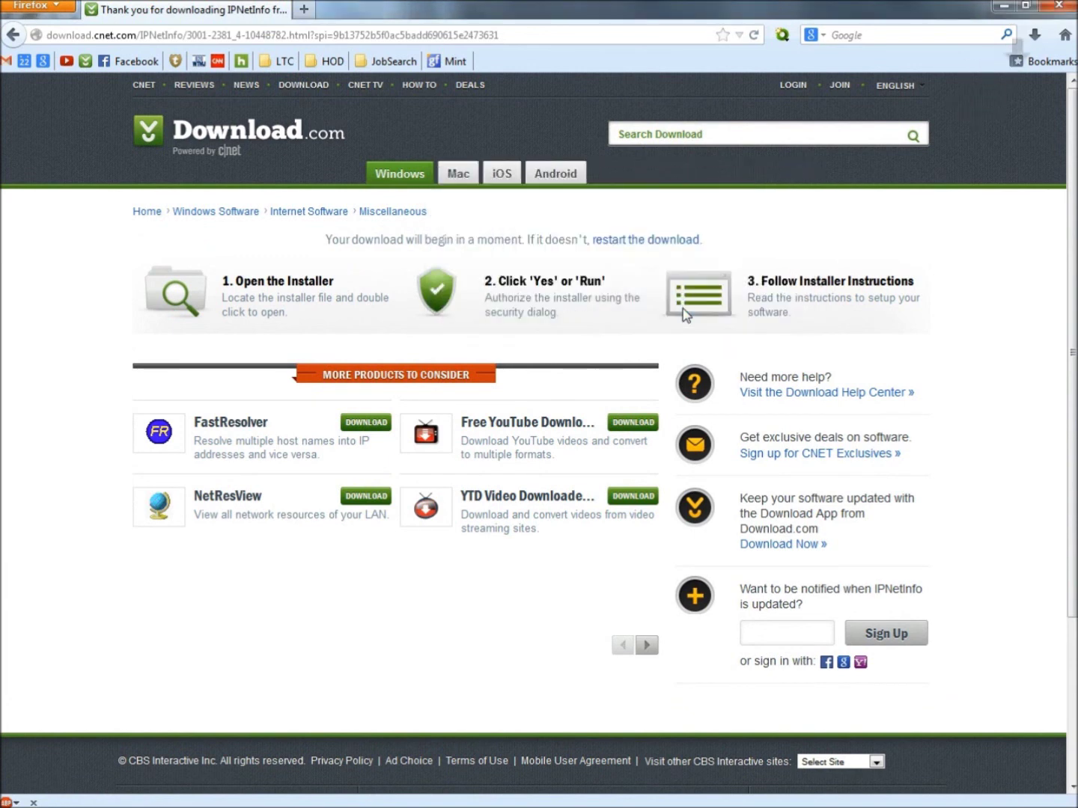
left_click(1035, 37)
left_click(764, 95)
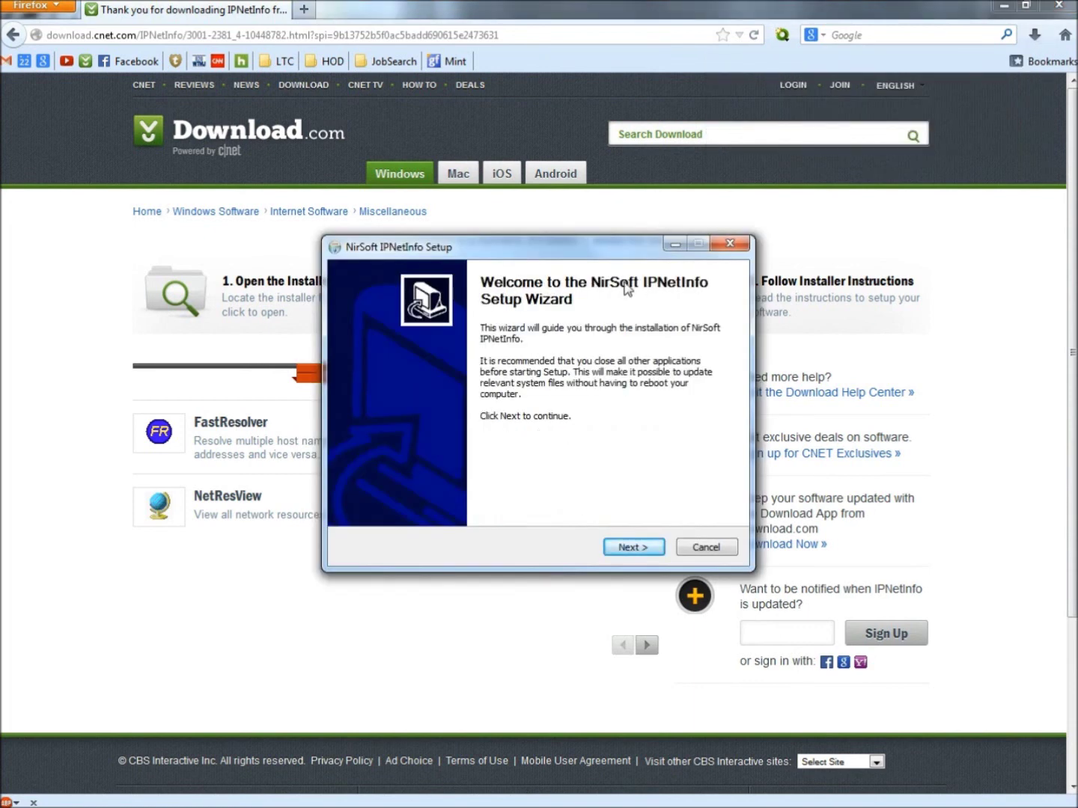
left_click(699, 549)
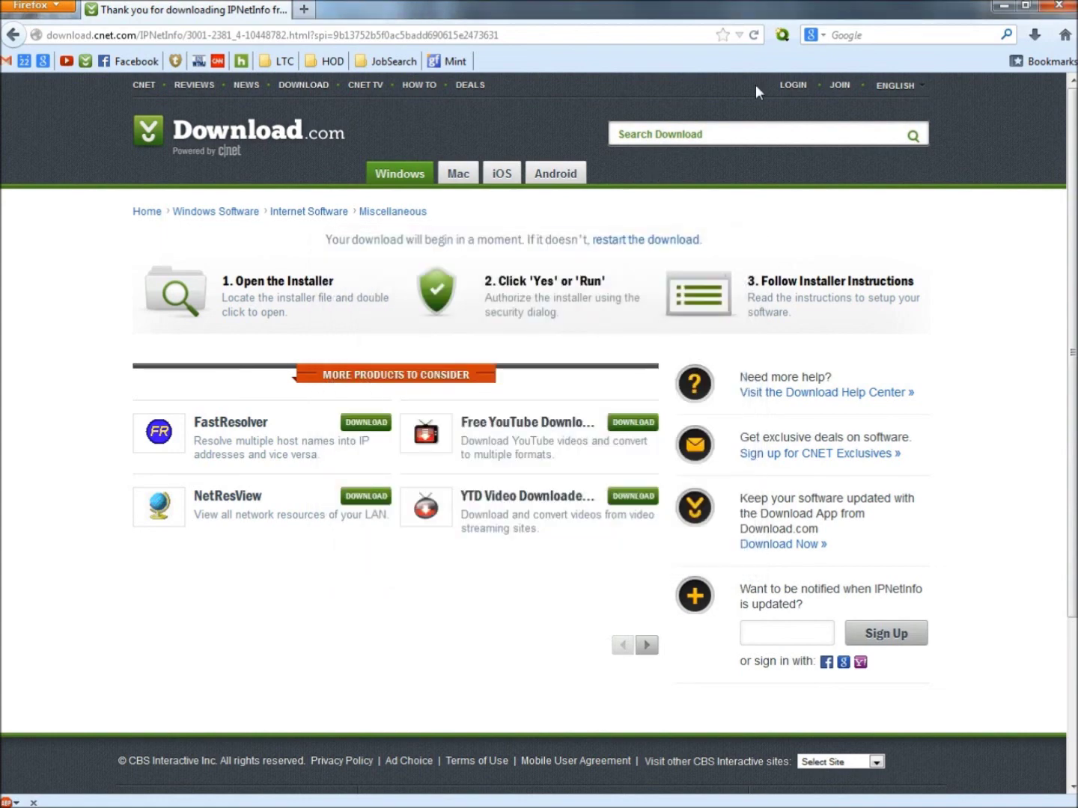